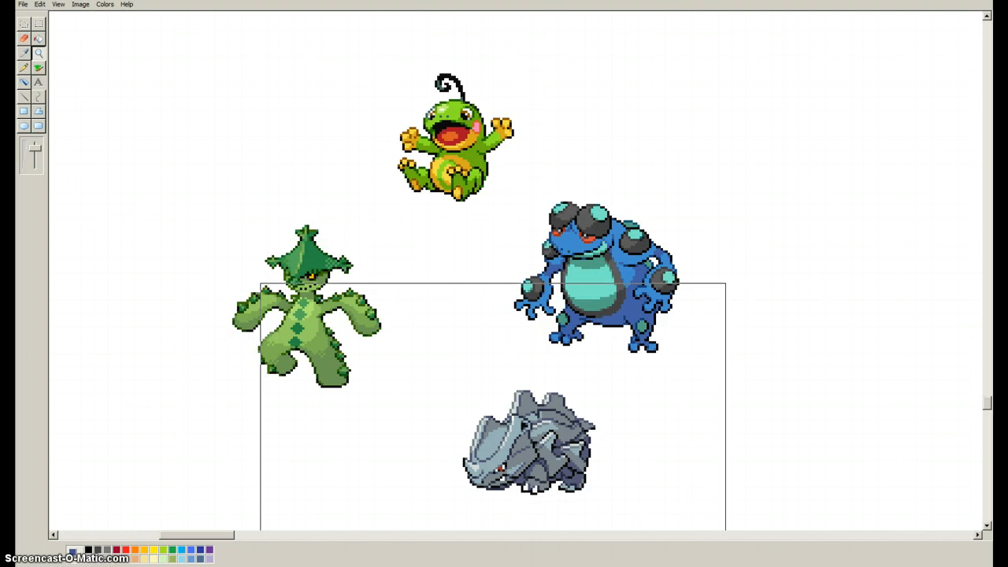
left_click(35, 161)
left_click(35, 160)
left_click(199, 104)
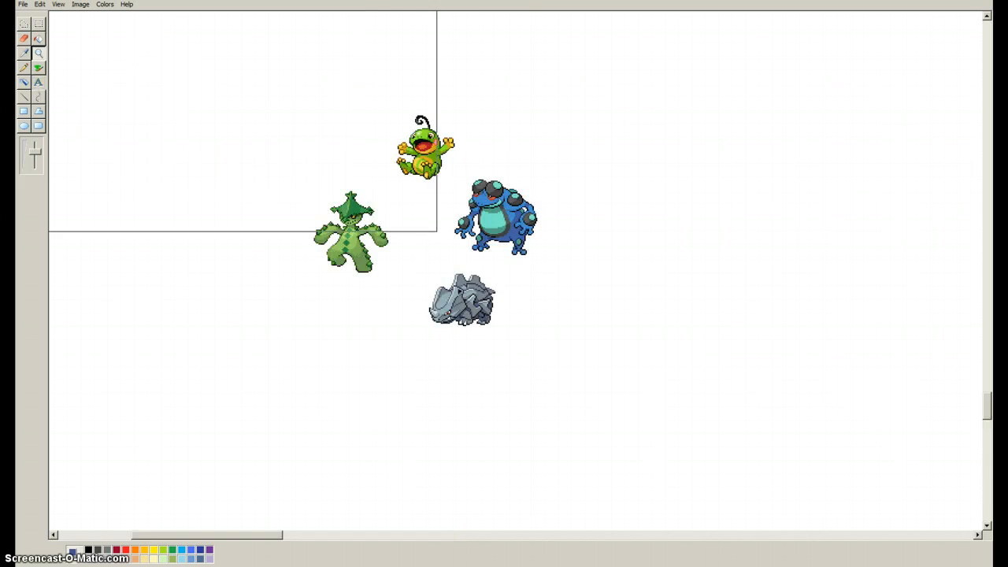
left_click(497, 265)
scroll(357, 201, "up", 3)
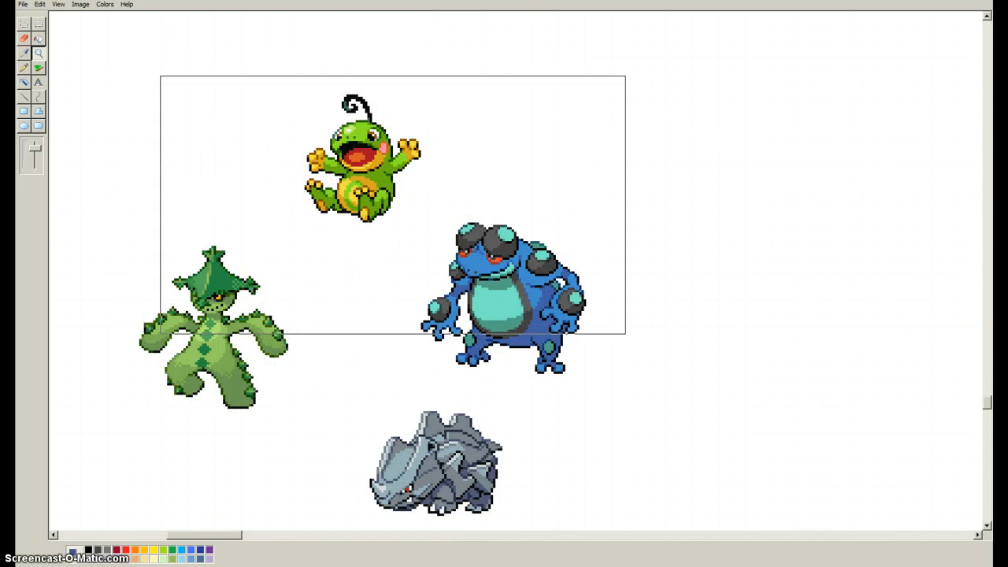
scroll(366, 304, "left", 3)
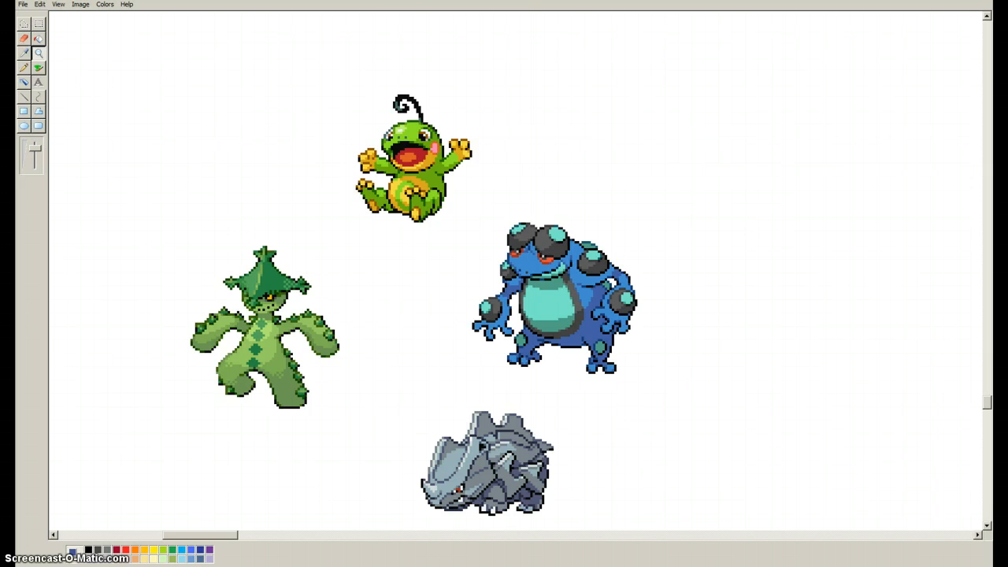
Move the green frog sprite to the empty canvas area below the cactus creature.
left_click(38, 25)
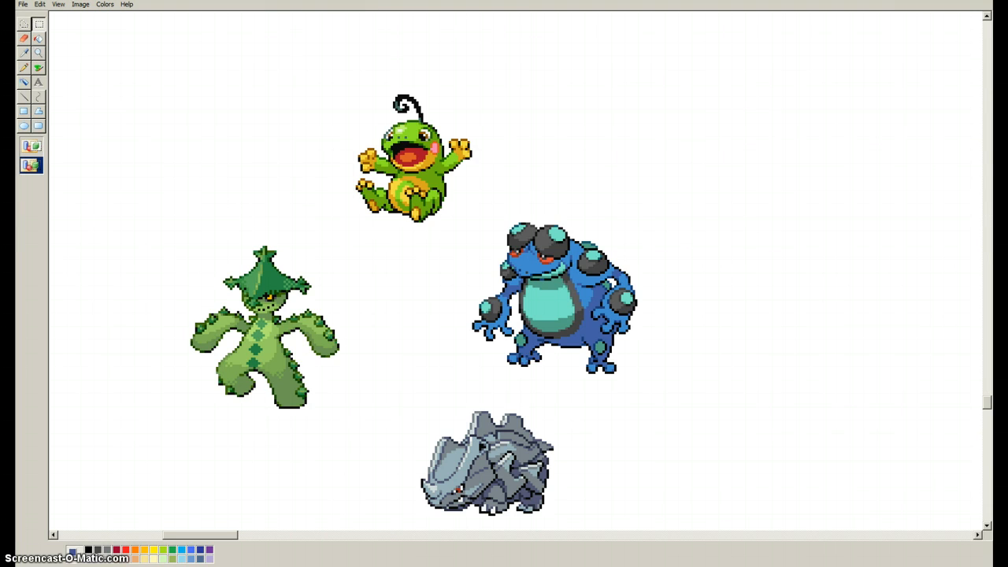
left_click_drag(338, 77, 485, 232)
key("Escape")
left_click_drag(353, 78, 478, 237)
left_click_drag(415, 158, 184, 386)
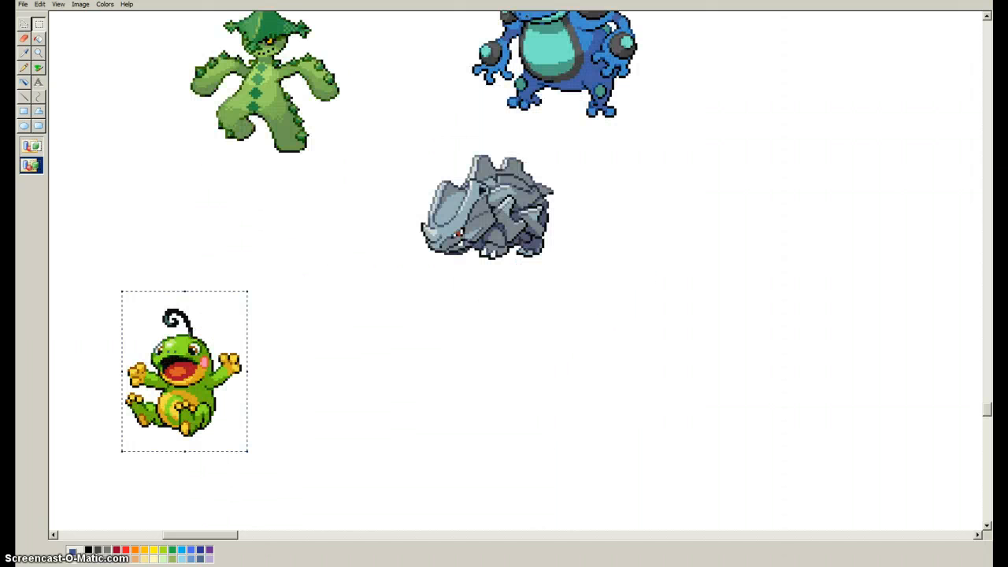
key("Escape")
Copy the cactus creature's pointed hat and upper face, then paste the piece just above the green frog.
scroll(515, 270, "up", 1)
left_click(24, 24)
mouse_move(264, 99)
left_mouse_down()
mouse_move(224, 105)
mouse_move(213, 122)
mouse_move(219, 160)
mouse_move(251, 182)
mouse_move(317, 171)
mouse_move(321, 131)
left_mouse_up()
right_click(285, 148)
left_click(319, 165)
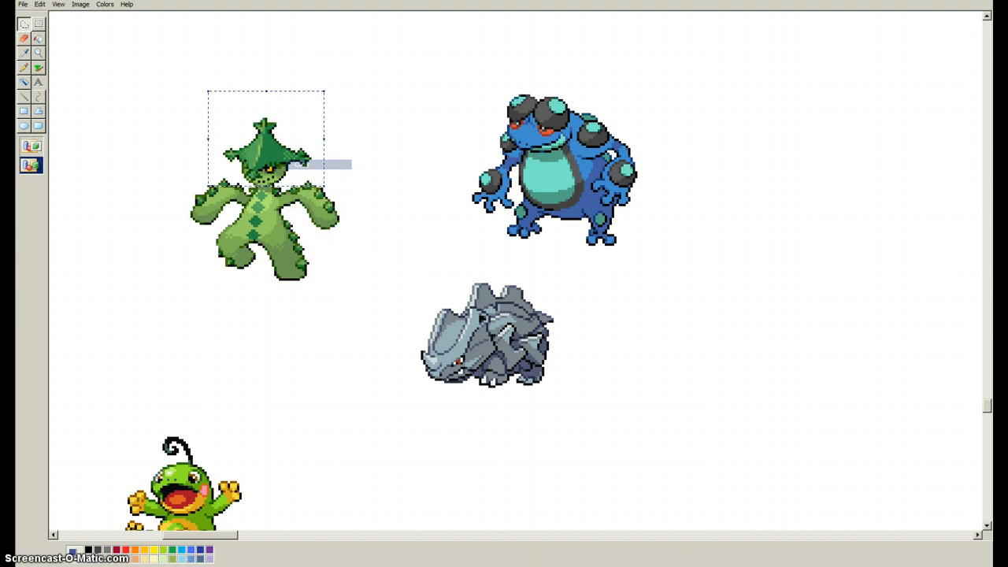
scroll(319, 165, "down", 2)
right_click(171, 152)
left_click(193, 180)
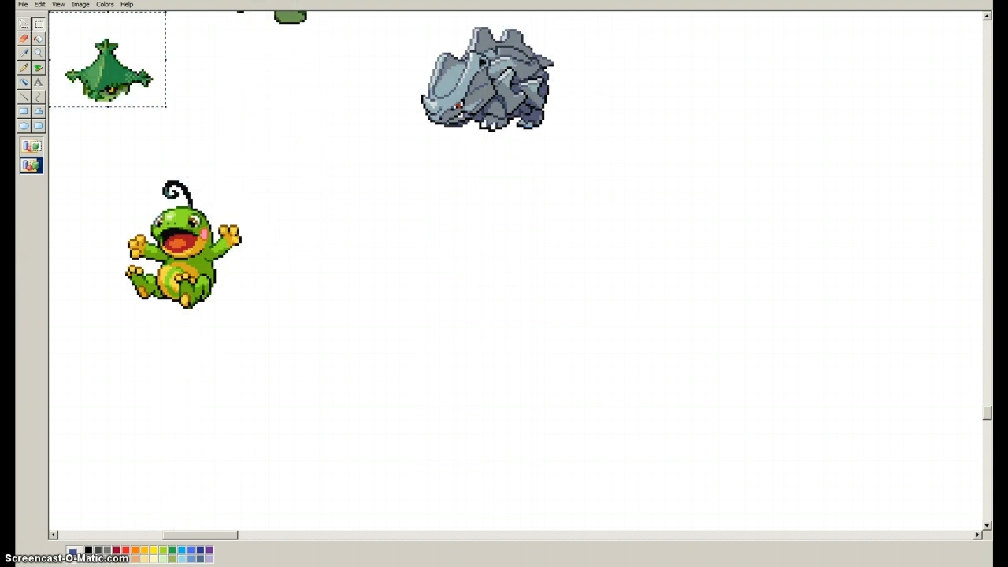
left_click_drag(108, 75, 129, 131)
left_click(39, 52)
left_click(160, 186)
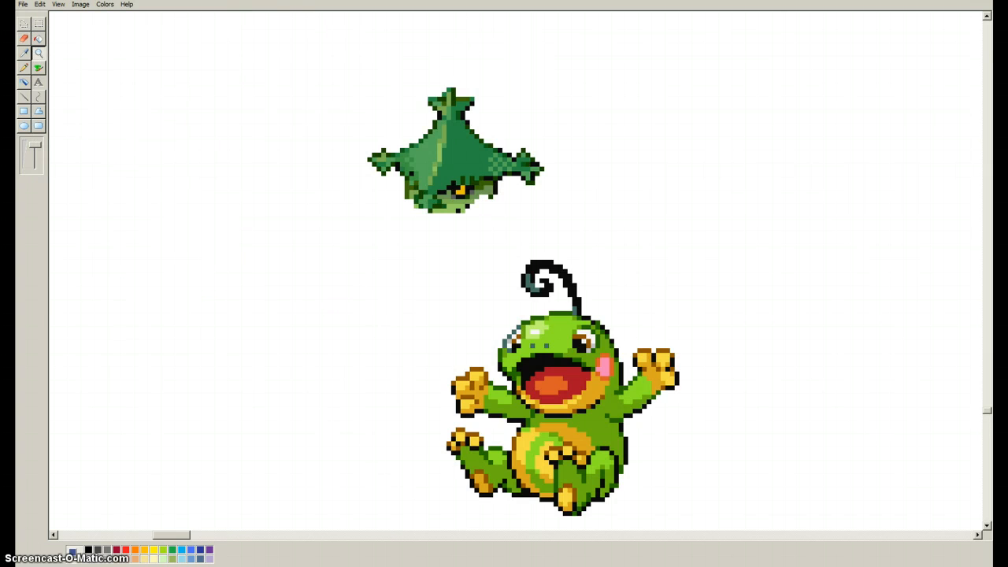
Select the cactus creature's head again down to the chin and paste it to the left of the first pasted head.
left_click(24, 38)
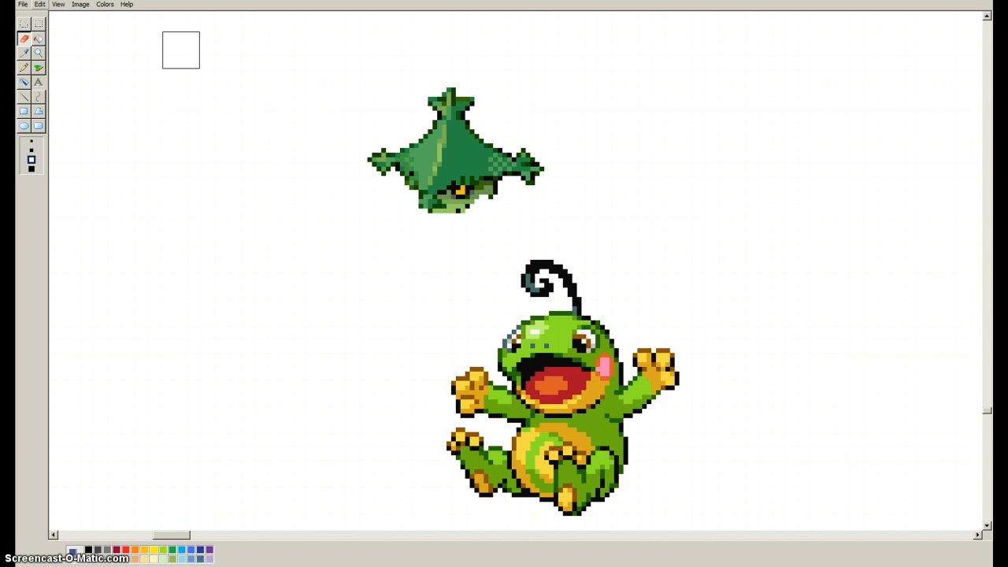
scroll(549, 176, "up", 3)
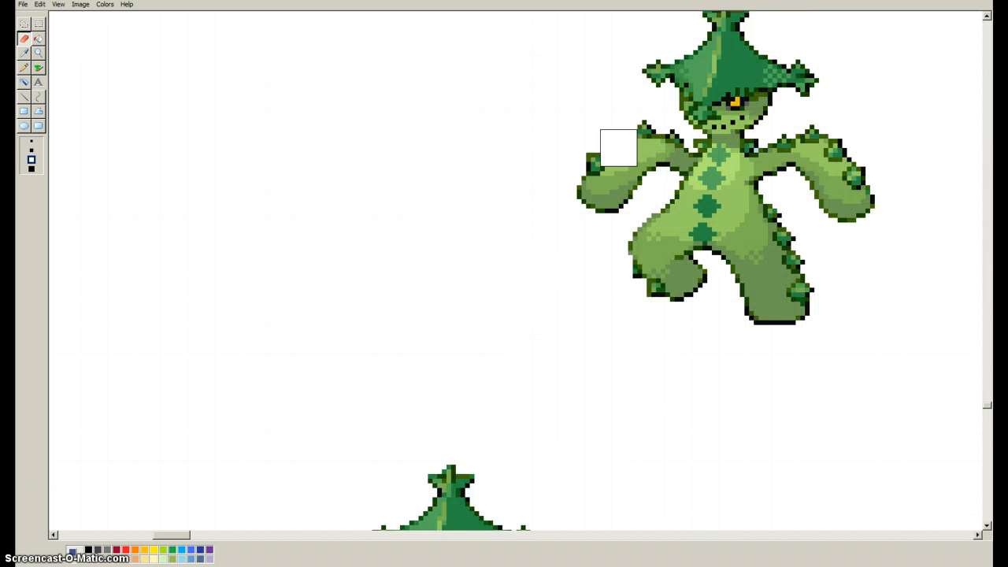
left_click(25, 25)
scroll(517, 271, "up", 3)
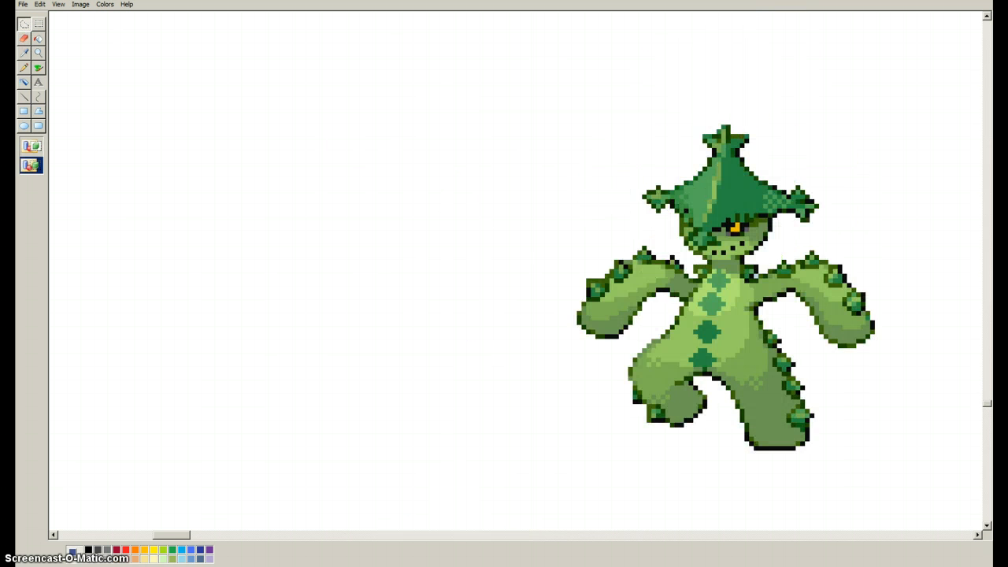
mouse_move(725, 104)
left_mouse_down()
mouse_move(652, 168)
mouse_move(660, 232)
mouse_move(686, 253)
mouse_move(724, 256)
mouse_move(825, 225)
mouse_move(848, 177)
left_mouse_up()
right_click(741, 140)
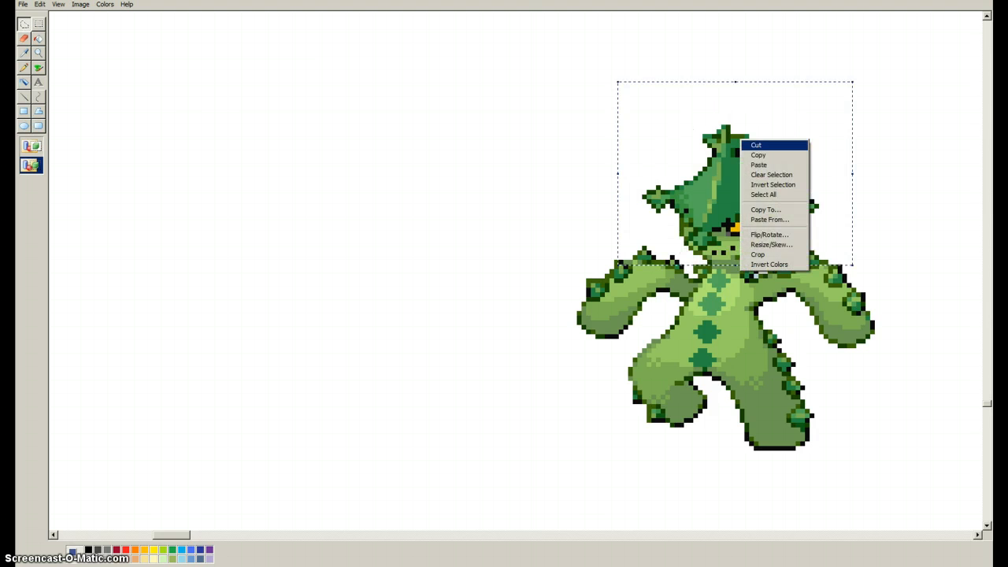
left_click(756, 145)
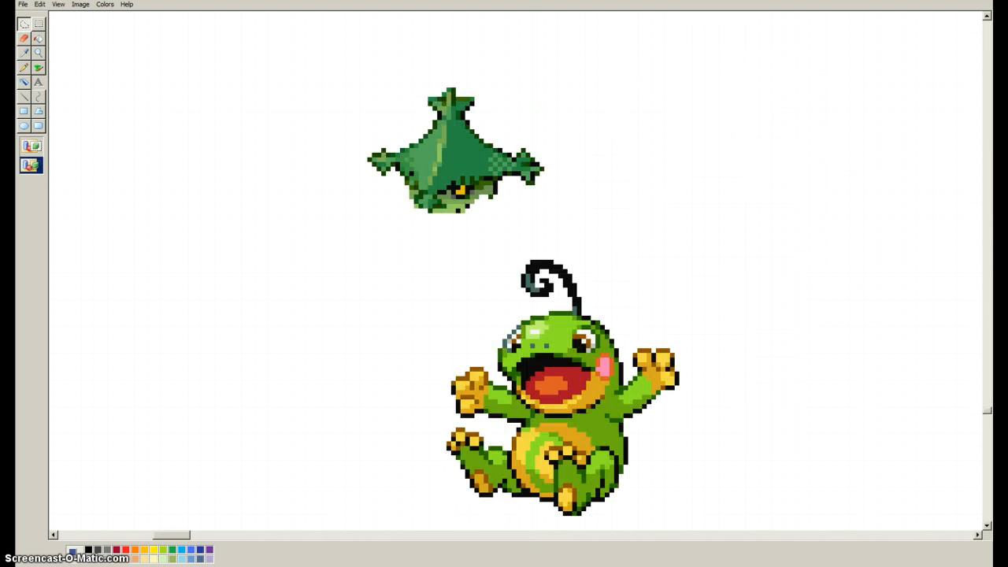
right_click(217, 123)
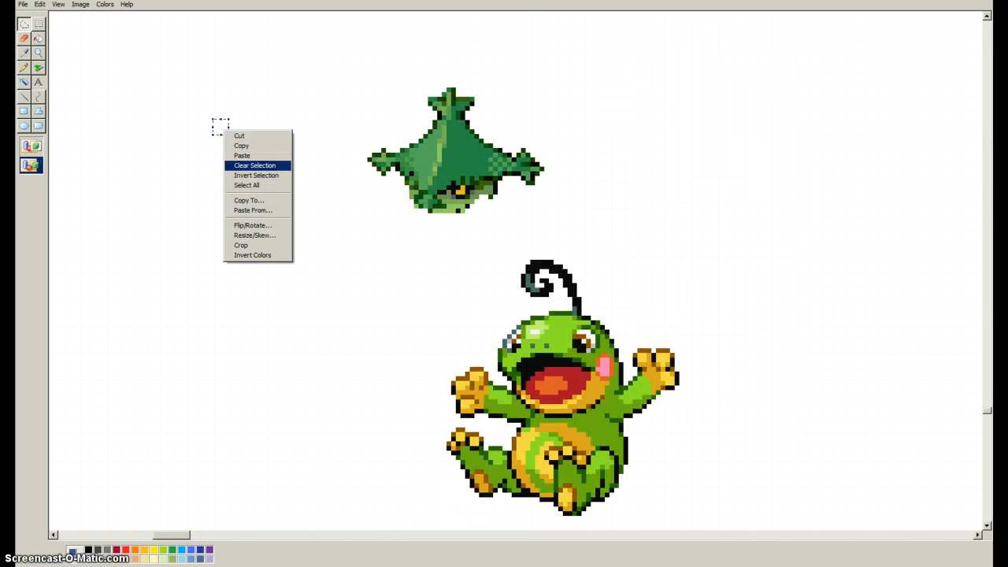
left_click(236, 156)
left_click_drag(236, 156, 297, 255)
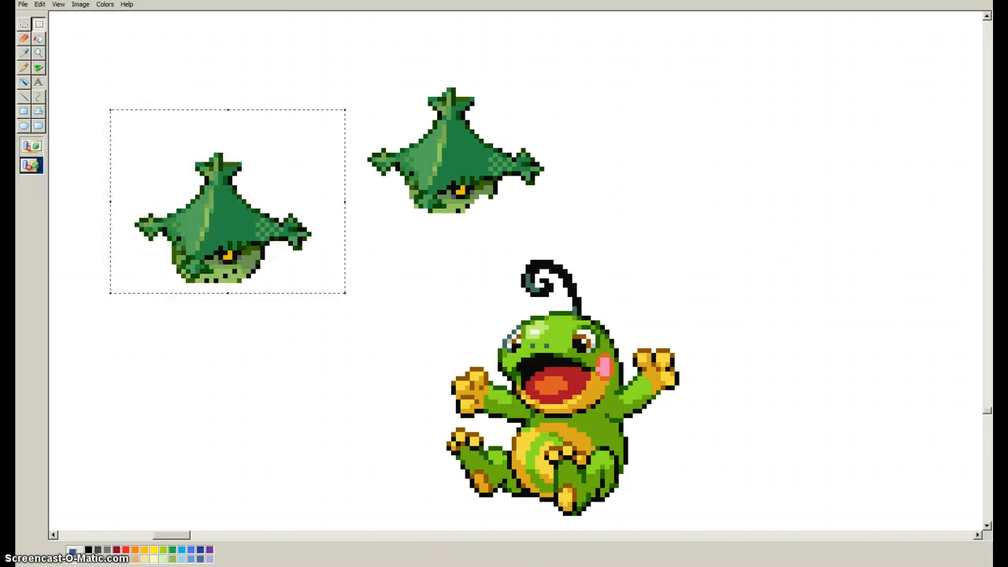
Erase the face below the new hat piece and clean the leftover pixels along its lower edge with the Pencil.
left_click(24, 37)
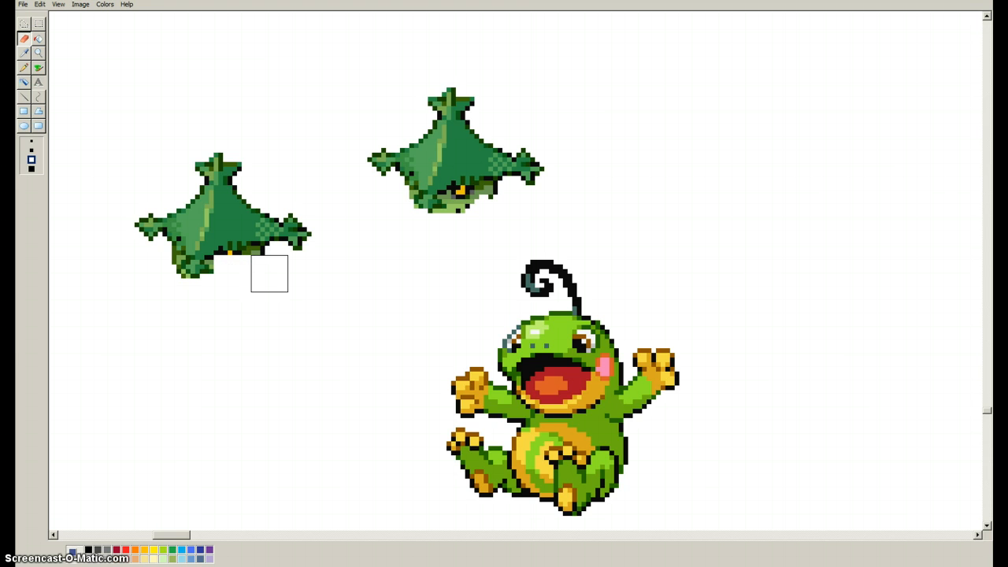
left_click(260, 269)
left_click(23, 66)
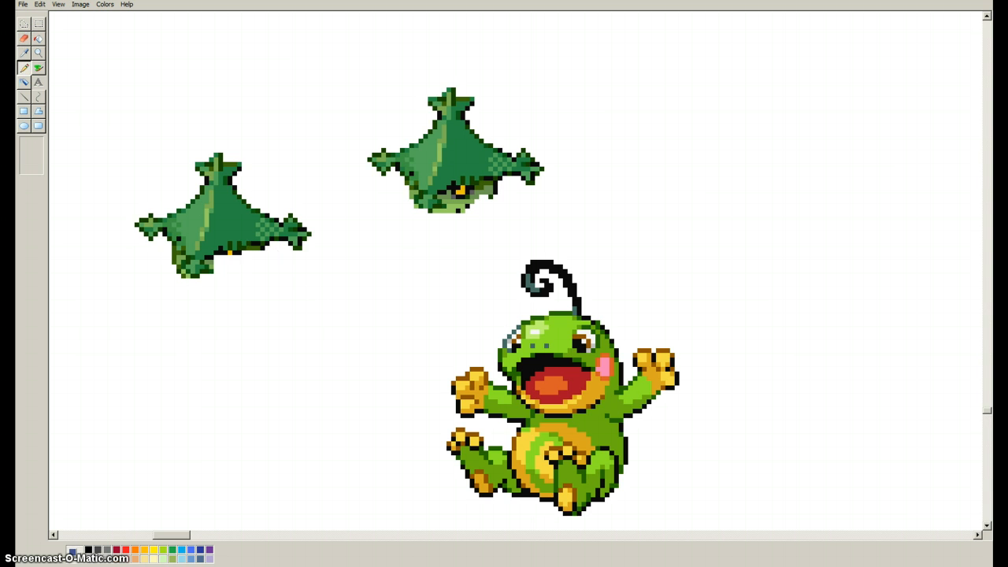
left_click_drag(248, 249, 253, 249)
left_click(182, 270)
left_click(174, 255)
Move the frog down and left on the canvas, then move the cleaned hat down to the frog's upper left.
left_click(39, 24)
left_click_drag(138, 133, 308, 298)
left_click_drag(376, 236, 712, 526)
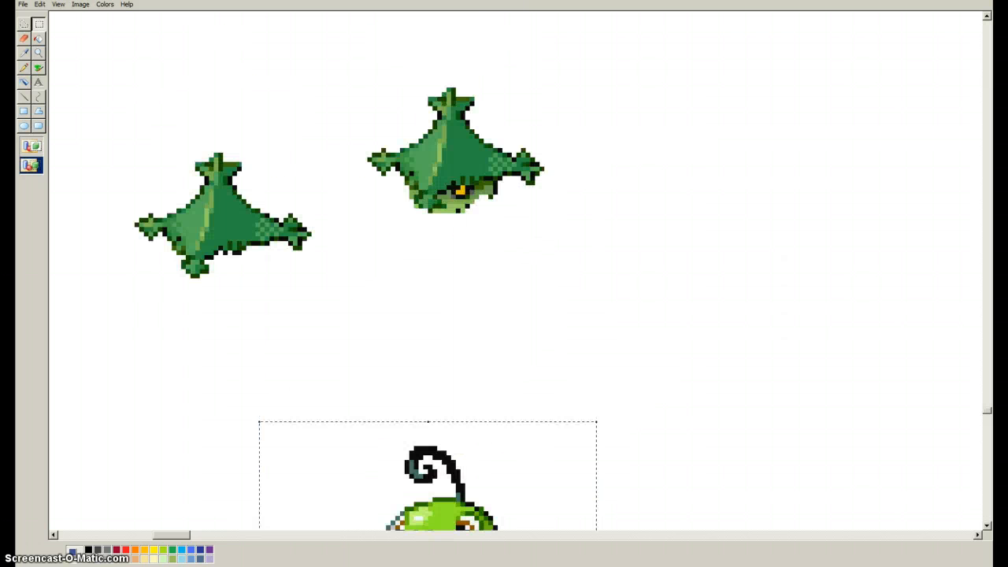
left_click_drag(118, 157, 311, 302)
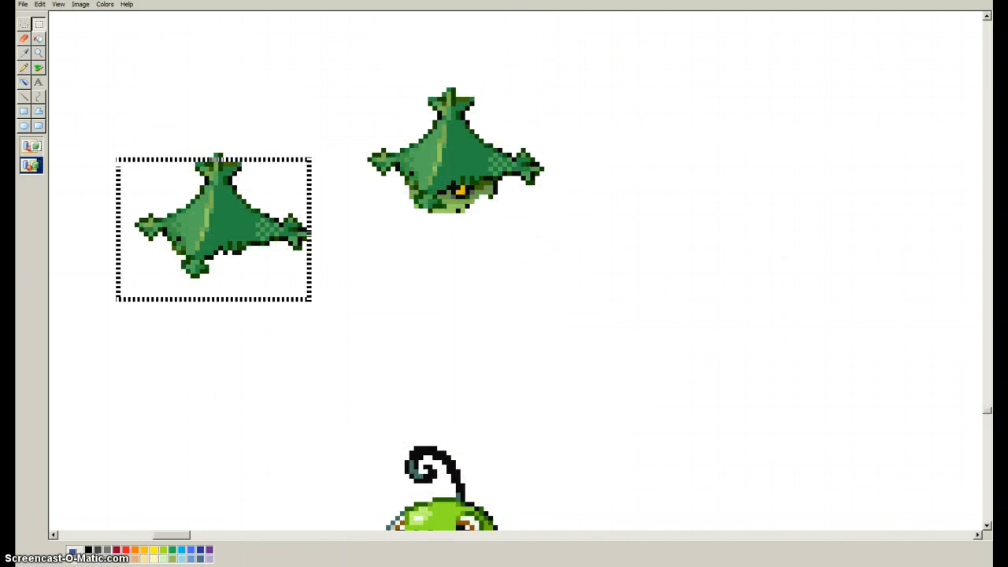
left_click_drag(121, 98, 324, 310)
left_click_drag(221, 220, 200, 252)
Erase the black curl on top of the green frog's head.
scroll(546, 449, "down", 2)
left_click(23, 38)
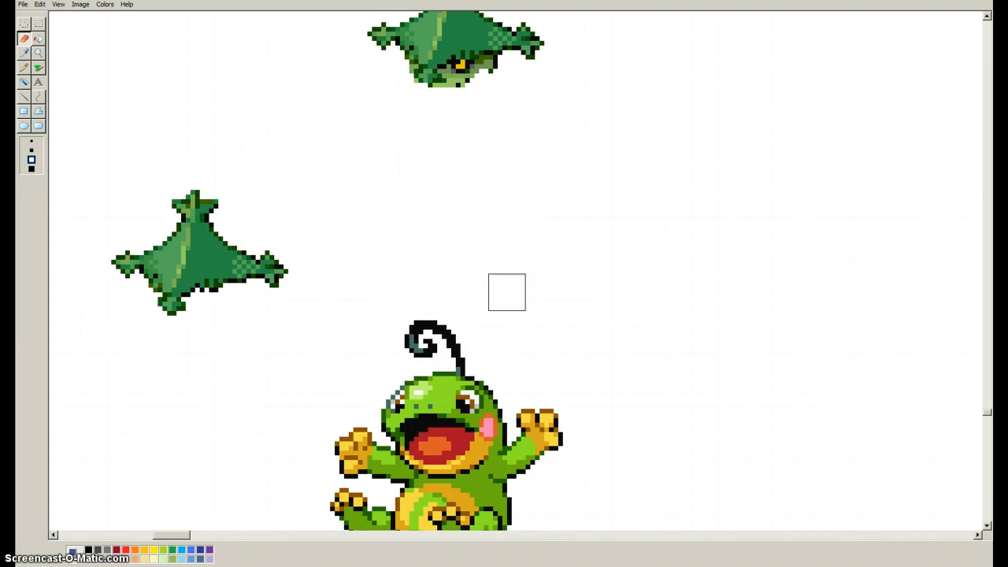
mouse_move(507, 292)
left_mouse_down()
mouse_move(441, 315)
mouse_move(427, 344)
mouse_move(470, 352)
left_mouse_up()
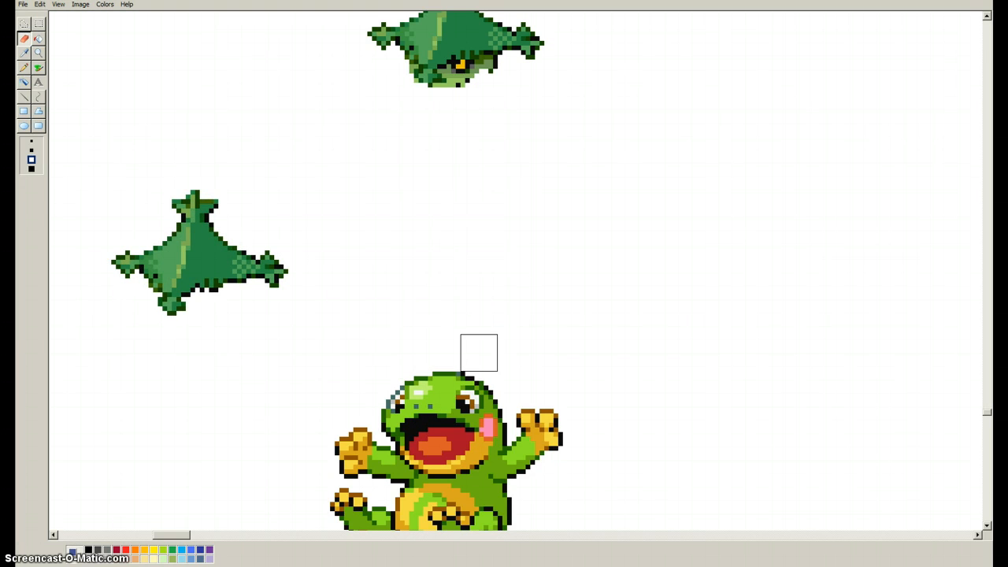
scroll(479, 354, "down", 3)
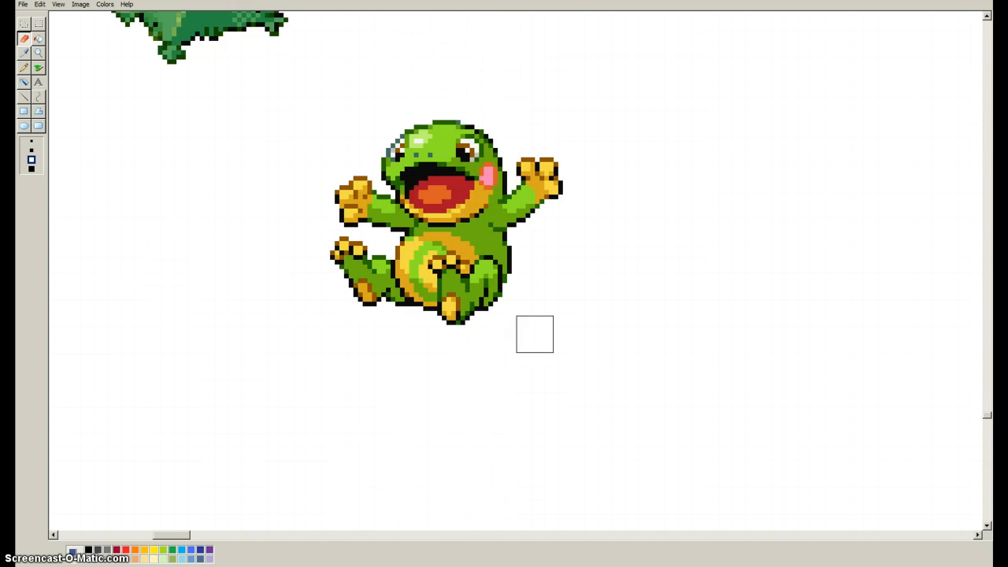
scroll(771, 310, "up", 2)
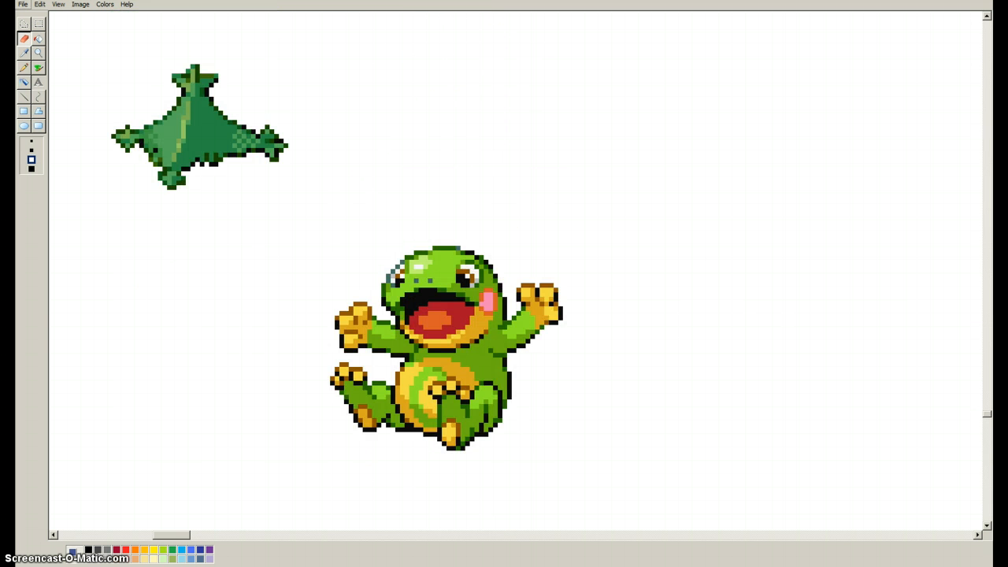
Move the cleaned hat to the right so that it sits closer to the frog's head.
left_click(39, 25)
left_click_drag(93, 32, 322, 219)
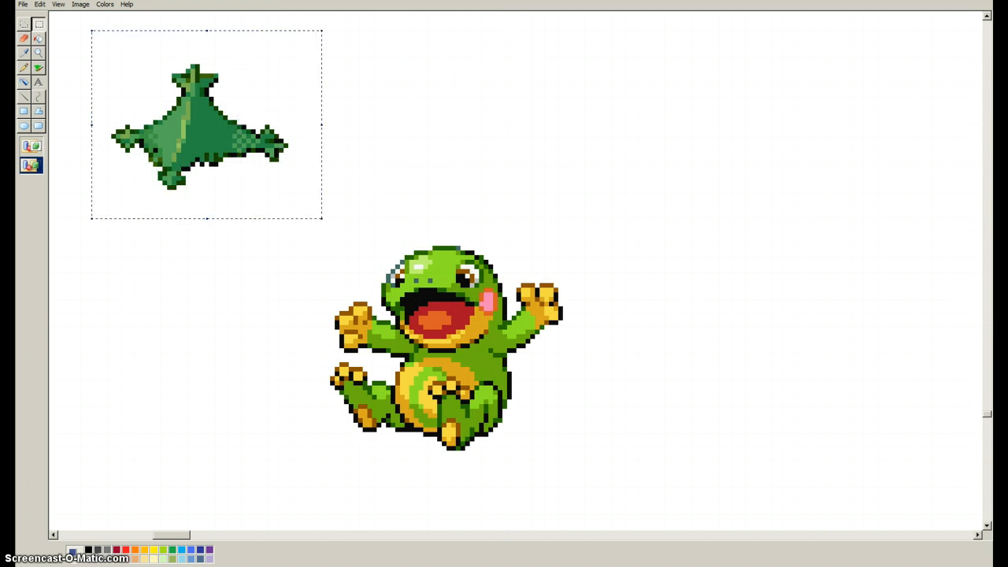
left_click_drag(207, 134, 443, 157)
scroll(443, 157, "up", 5)
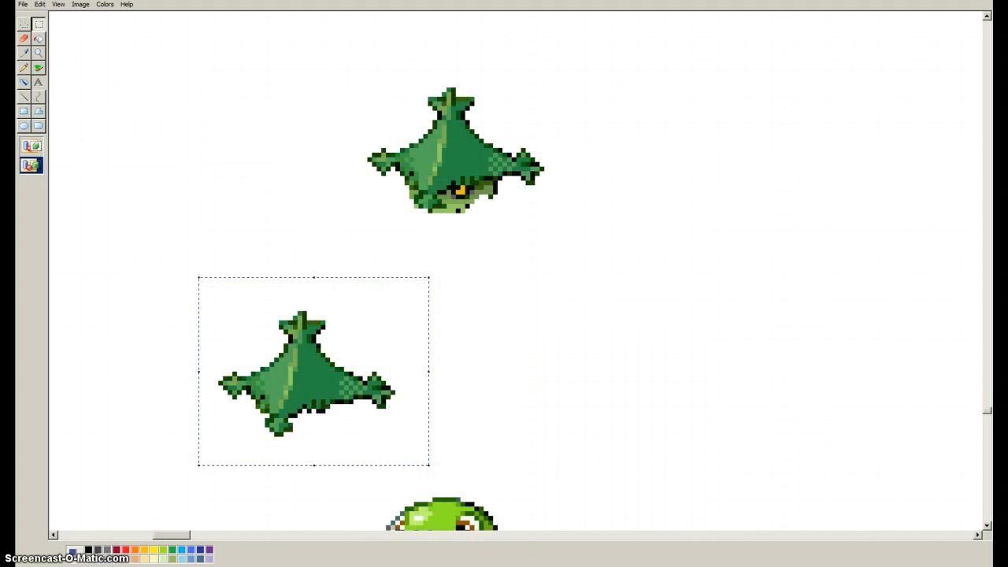
scroll(515, 268, "down", 5)
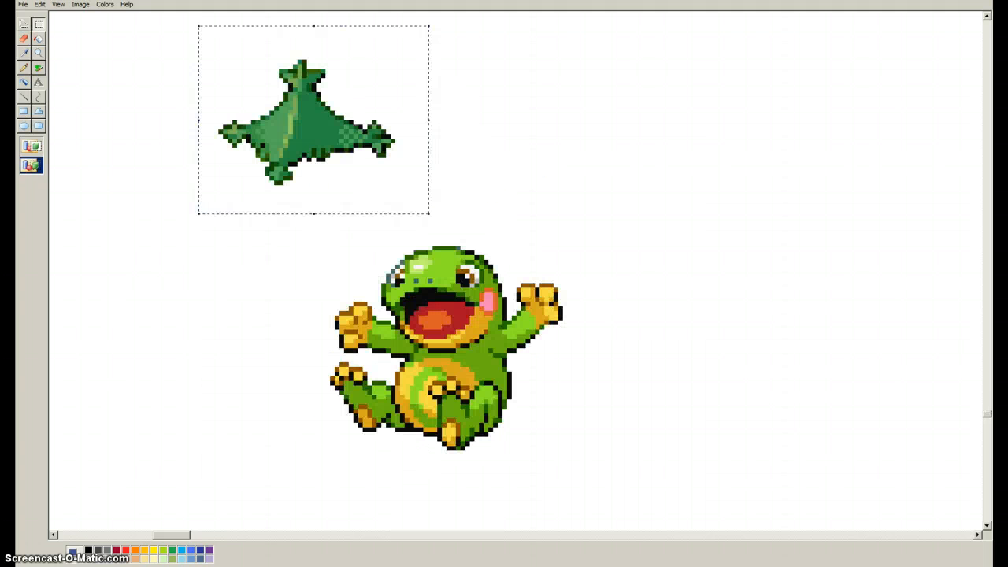
Pick the frog's light green and paint over its left eye and the inner part of its right eye.
left_click(25, 52)
left_click(438, 262)
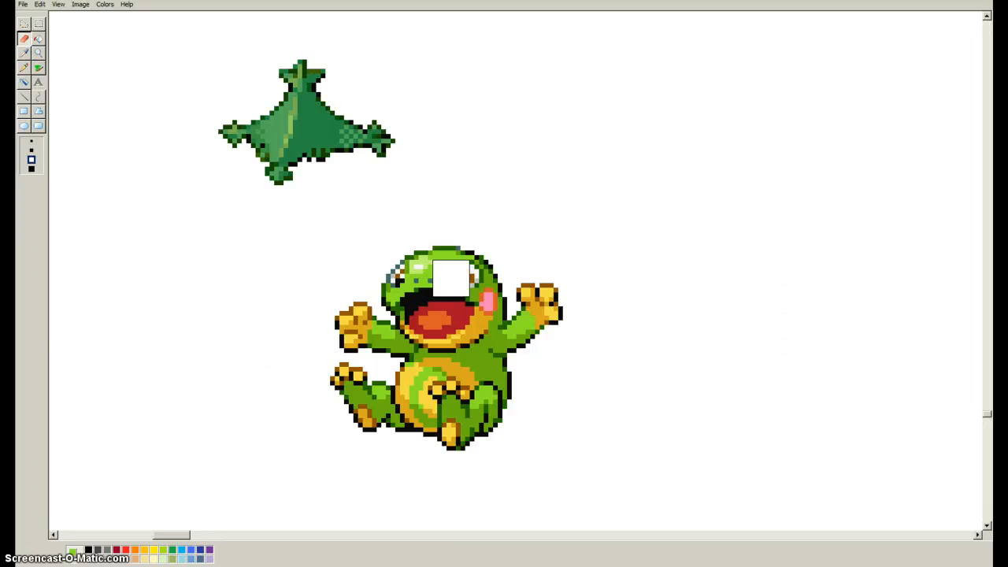
left_click(24, 68)
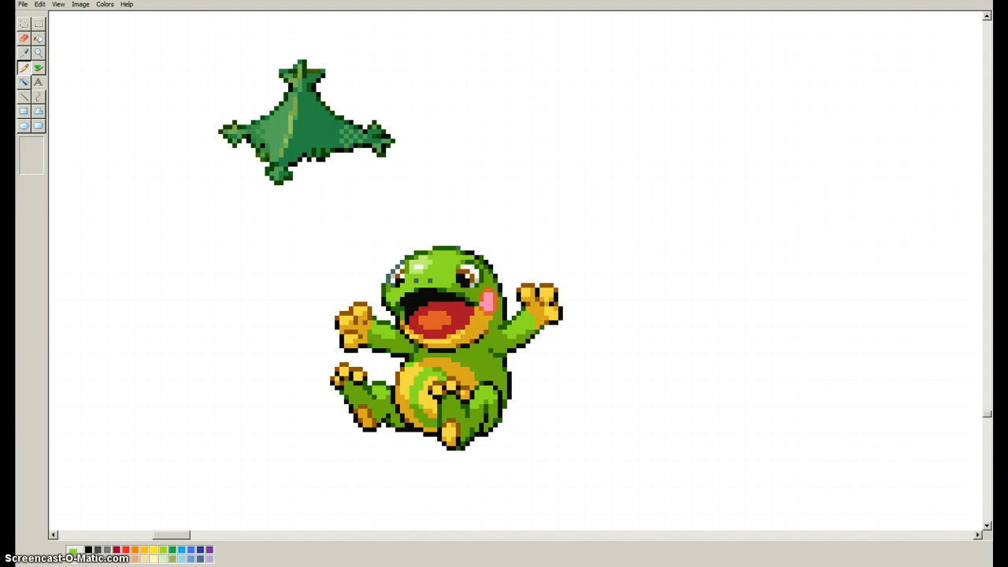
mouse_move(458, 276)
left_mouse_down()
mouse_move(472, 263)
mouse_move(463, 271)
left_mouse_up()
left_click(458, 280)
mouse_move(397, 281)
left_mouse_down()
mouse_move(402, 271)
mouse_move(402, 281)
left_mouse_up()
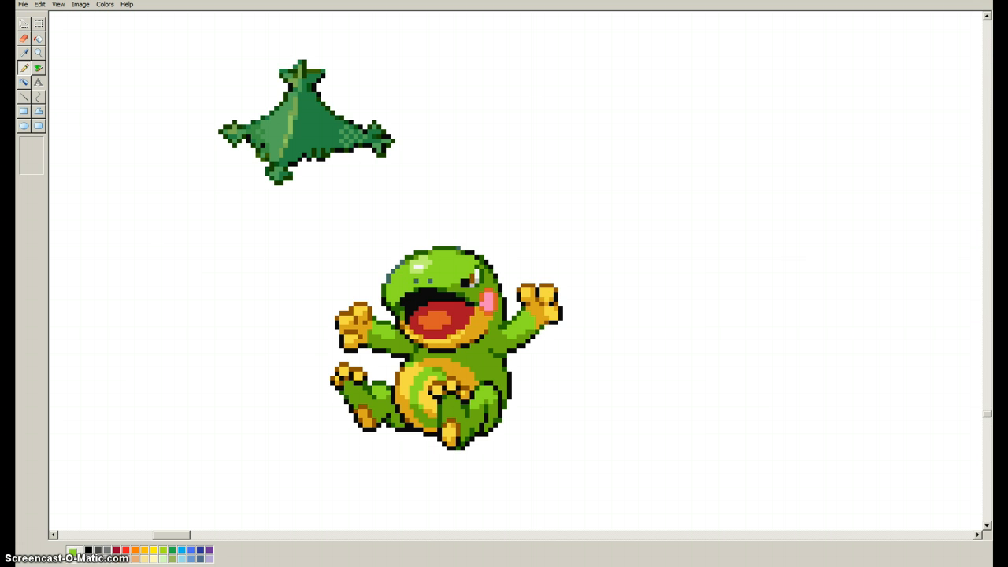
Pick the darker green from the frog's face and paint over the rest of its right eye.
left_click(24, 52)
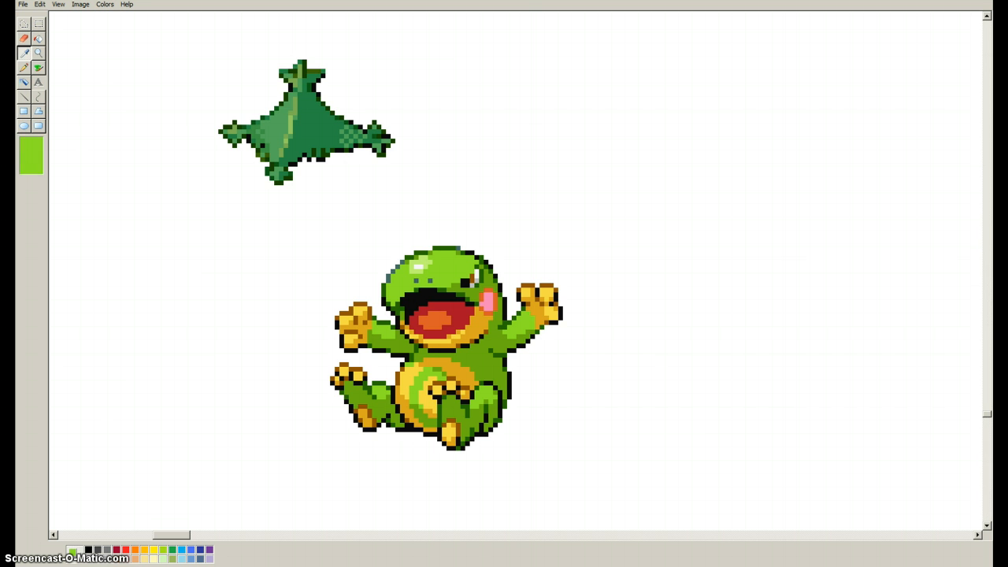
left_click(475, 292)
left_click(463, 285)
left_click_drag(464, 281, 481, 280)
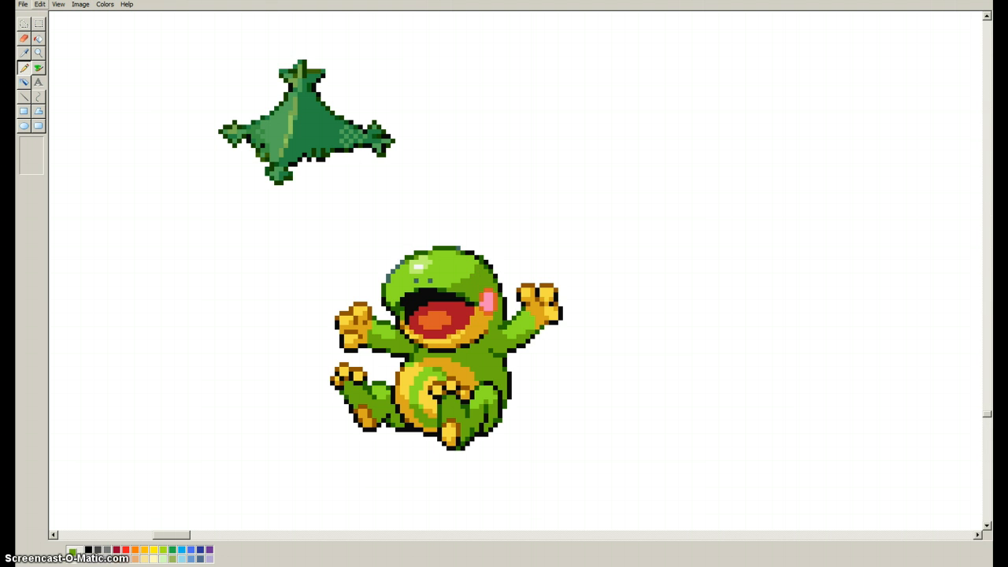
Move the eyeless frog sprite to the right, leaving empty canvas below the hat.
left_click(38, 24)
left_click_drag(299, 234, 594, 439)
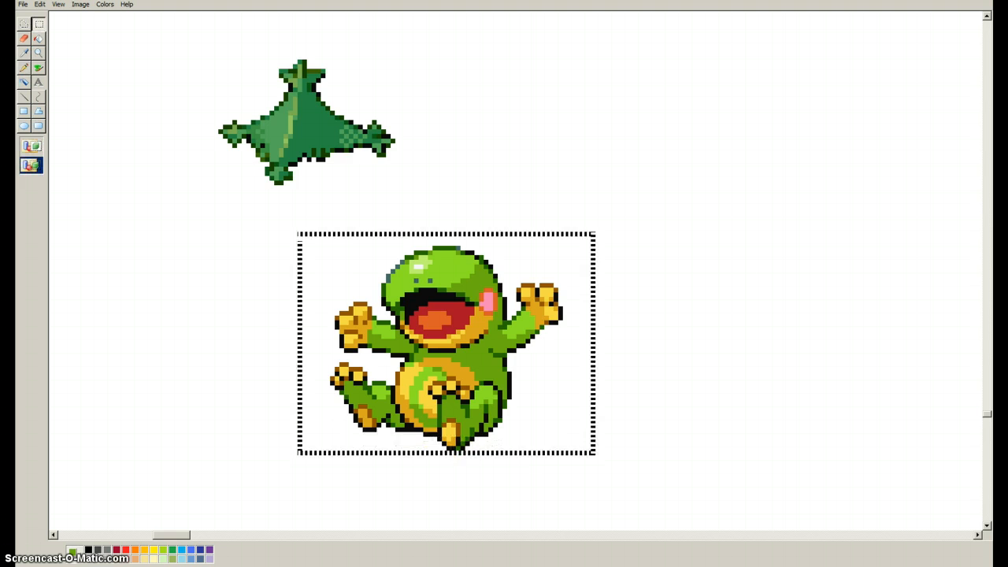
left_click_drag(447, 337, 785, 329)
Copy the whole blue toad sprite.
left_click_drag(172, 534, 228, 535)
left_click_drag(987, 414, 986, 407)
left_click_drag(227, 535, 209, 535)
left_click_drag(987, 407, 986, 403)
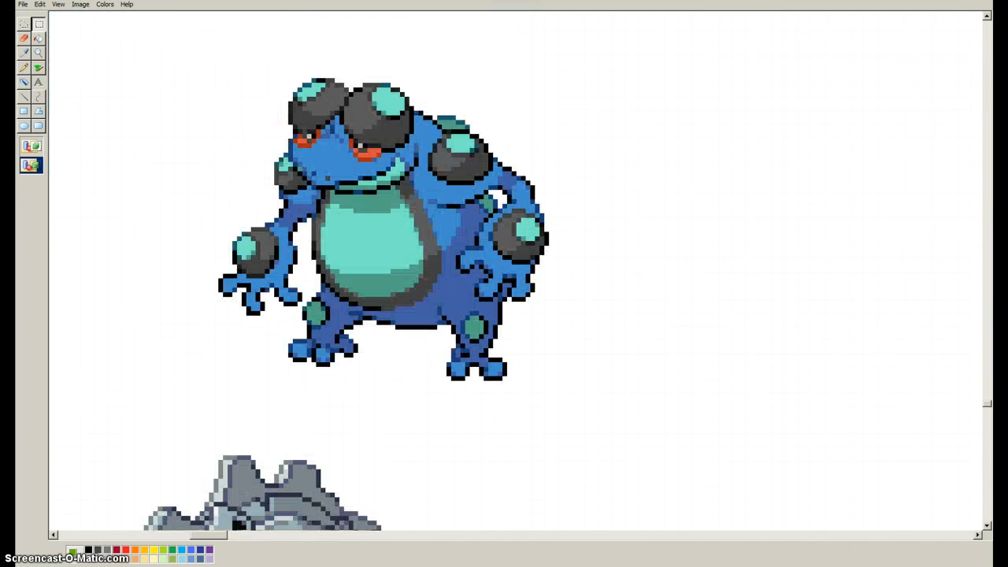
left_click_drag(189, 34, 559, 404)
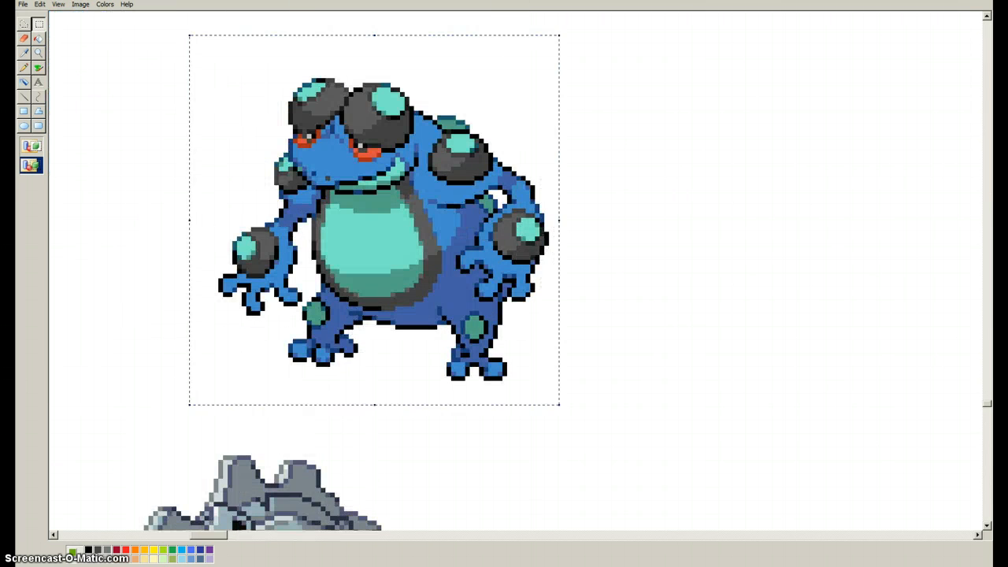
right_click(465, 332)
left_click(480, 351)
Paste the blue toad copy onto the empty canvas below the hat, beside the eyeless frog.
scroll(480, 350, "down", 3)
scroll(516, 272, "down", 5)
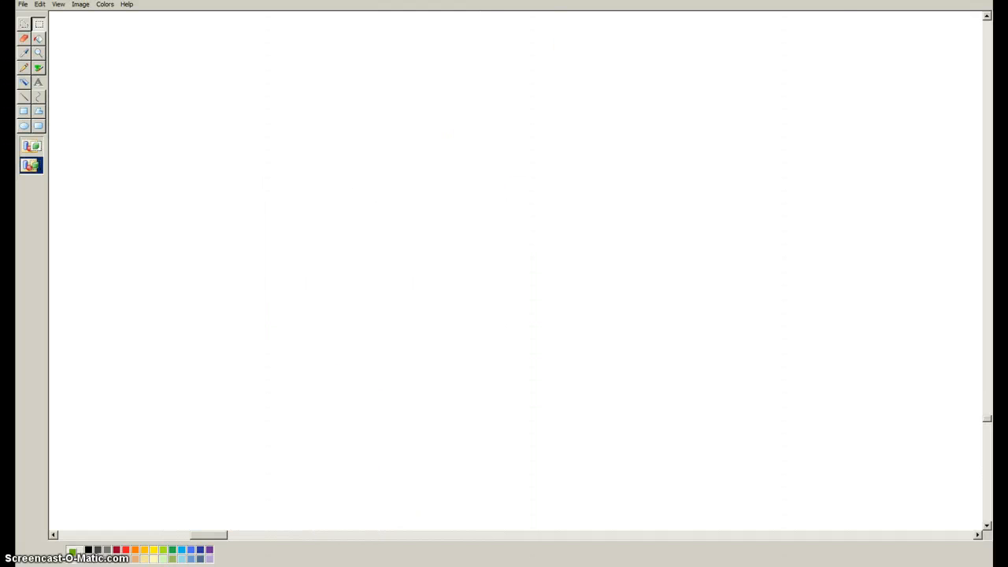
left_click_drag(208, 534, 172, 535)
scroll(515, 271, "up", 2)
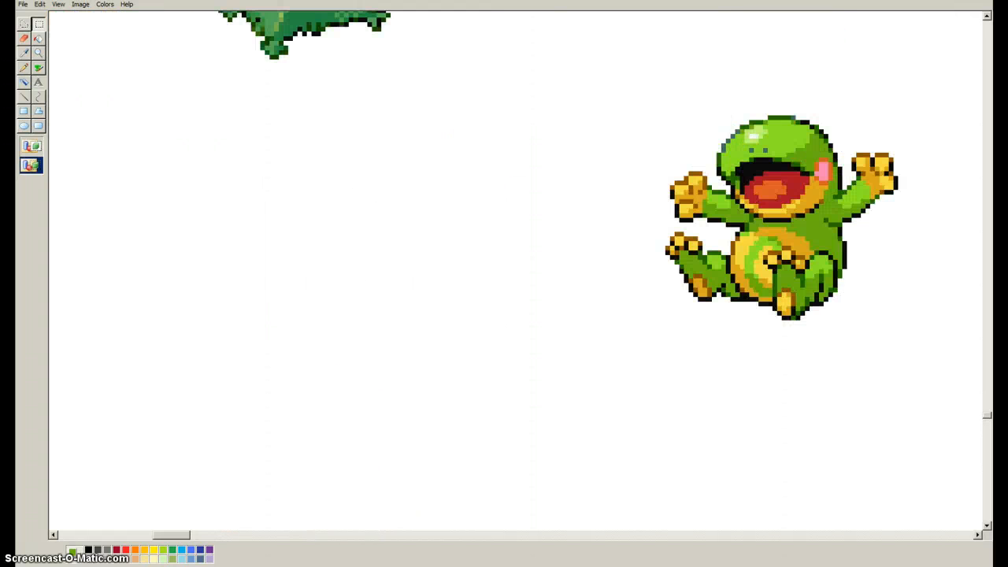
right_click(293, 284)
left_click_drag(319, 309, 469, 427)
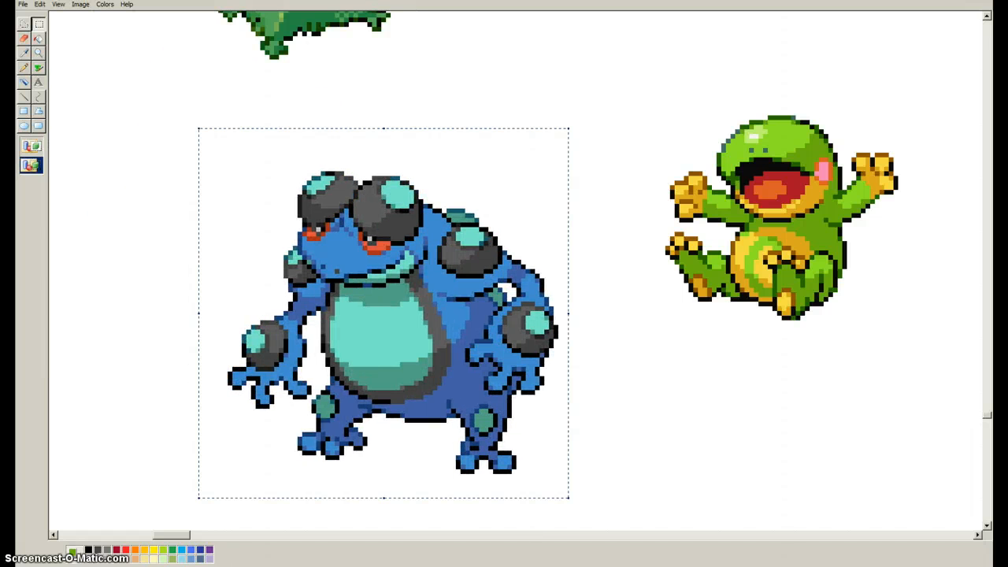
Copy the toad's right-hand eye with a freeform selection and place the copy on the blank canvas left of the toad.
left_click(24, 24)
mouse_move(378, 228)
left_mouse_down()
mouse_move(353, 223)
mouse_move(377, 252)
mouse_move(380, 227)
left_mouse_up()
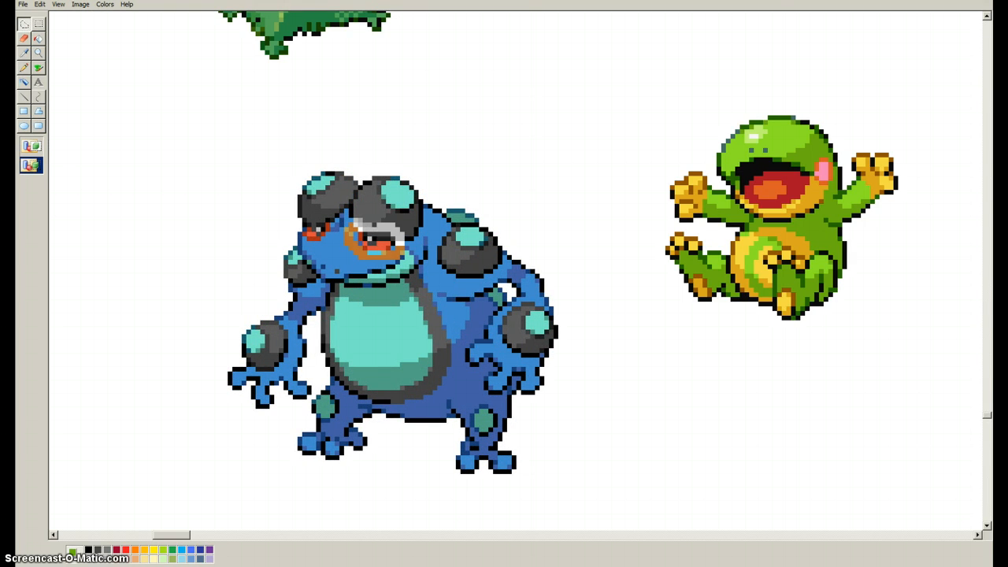
right_click(402, 245)
right_click(533, 91)
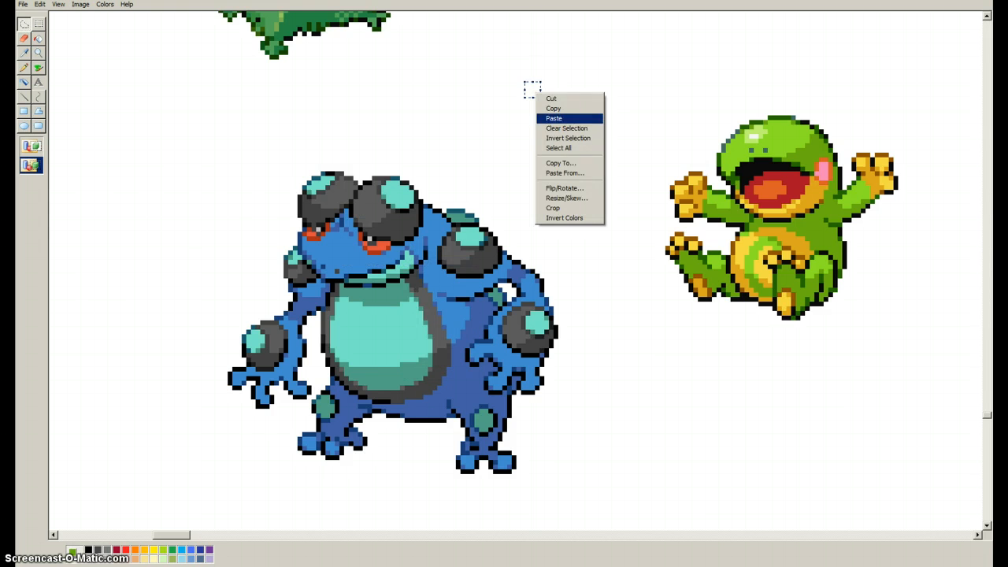
left_click(554, 118)
left_click_drag(81, 34, 174, 167)
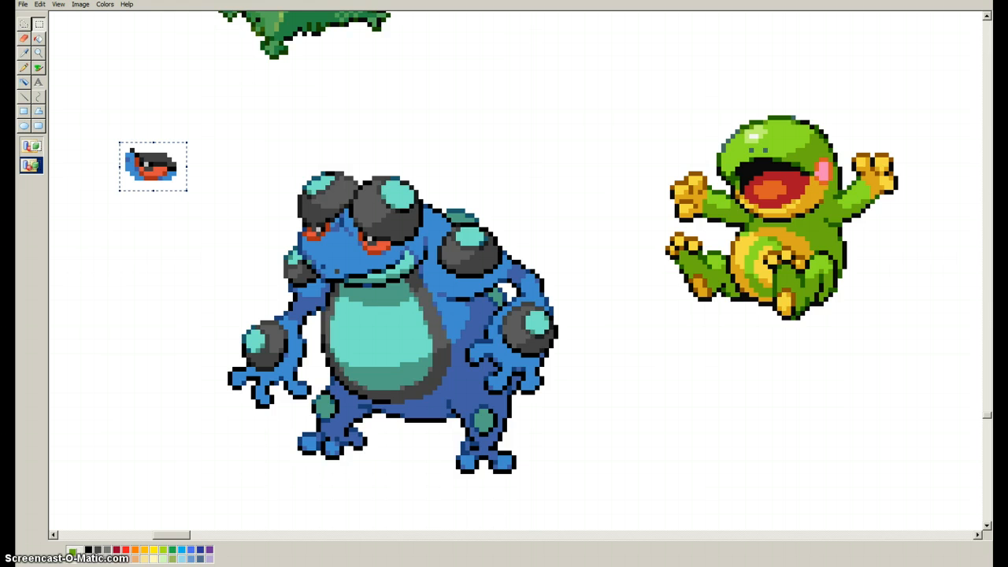
Erase the grey eyelid and the blue skin pixels above and to the left of the copied eye.
left_click(23, 52)
left_click(24, 67)
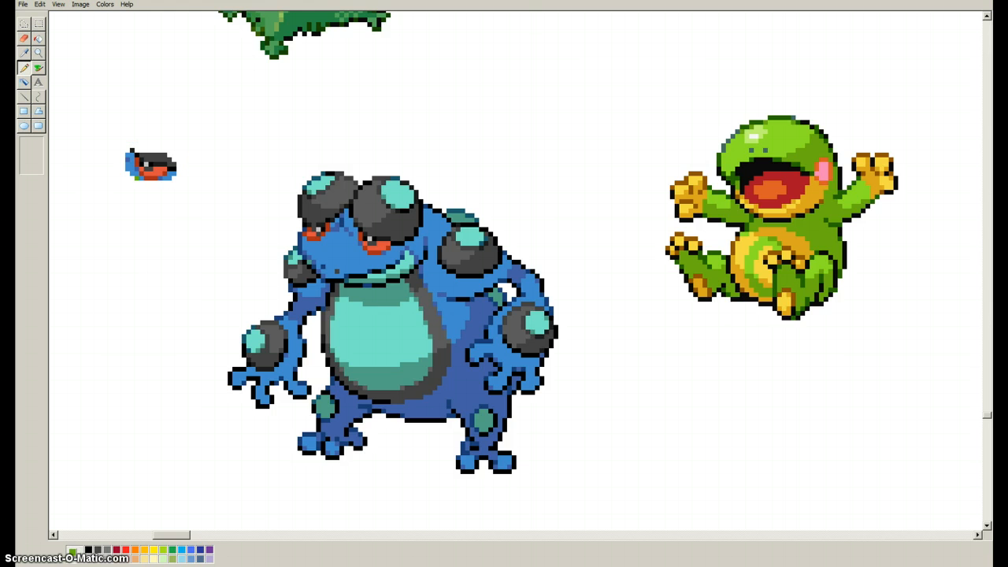
mouse_move(142, 179)
left_mouse_down()
mouse_move(127, 155)
mouse_move(151, 155)
left_mouse_up()
left_click(142, 155)
left_click(155, 155)
left_click(146, 160)
key("ctrl+z")
right_click(147, 155)
right_click(141, 155)
left_click_drag(150, 156, 160, 155)
right_click(155, 155)
right_click(164, 155)
right_click(170, 160)
right_click(164, 160)
right_click(174, 165)
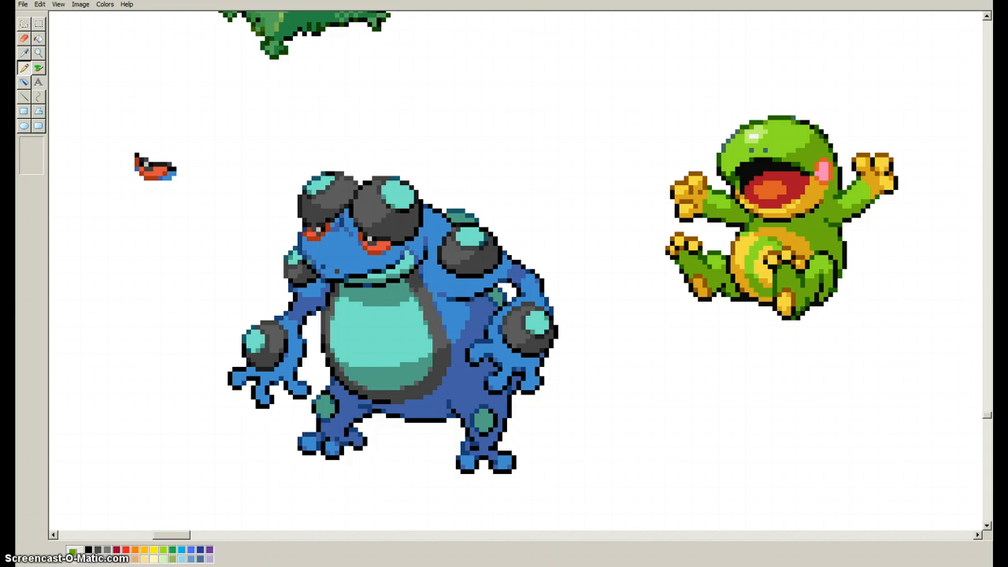
Erase the remaining blue skin pixels beneath the copied eye, leaving only its red, white and black parts.
right_click(174, 174)
right_click(170, 174)
right_click(169, 179)
right_click(164, 179)
right_click(137, 169)
right_click(160, 178)
Move the cleaned eye onto the right side of the frog's face, above the pink cheek.
left_click(38, 24)
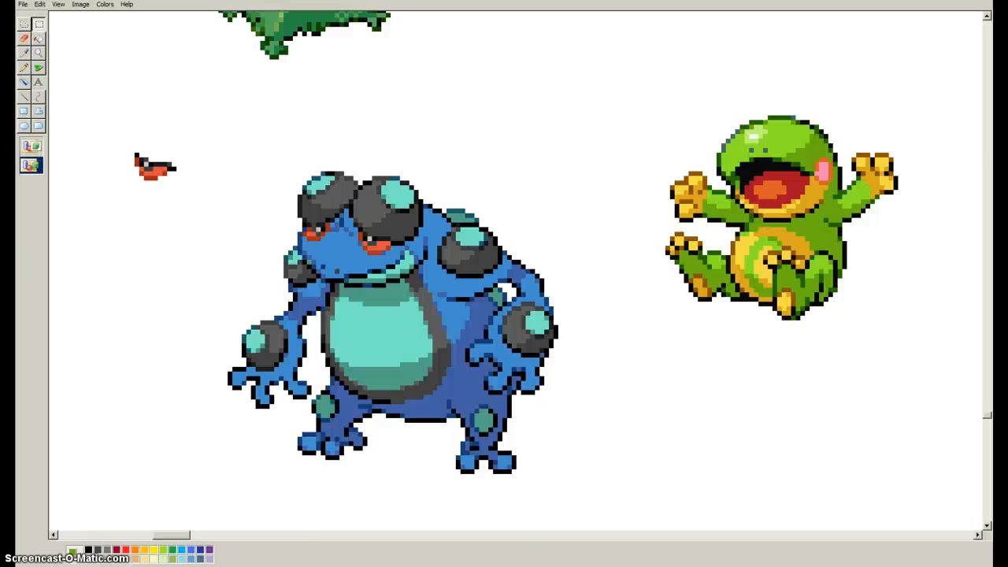
mouse_move(111, 120)
left_mouse_down()
mouse_move(207, 220)
mouse_move(197, 210)
left_mouse_up()
left_click(155, 167)
left_click_drag(155, 167, 800, 149)
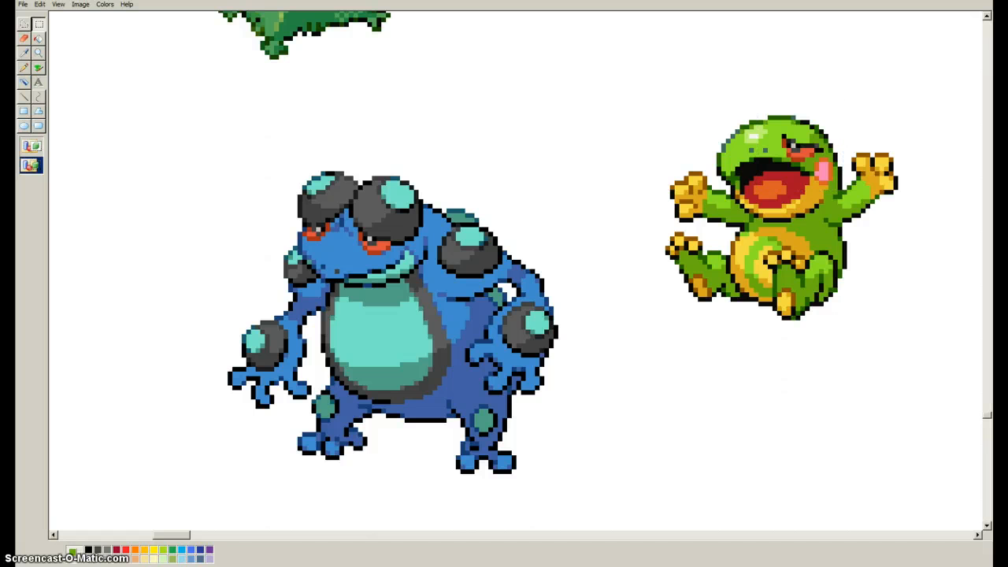
Copy the toad's left-hand eye with a freeform selection and place the copy on the blank canvas left of the toad.
left_click(25, 24)
mouse_move(330, 209)
left_mouse_down()
mouse_move(289, 236)
mouse_move(302, 249)
mouse_move(338, 210)
left_mouse_up()
right_click(329, 223)
left_click(347, 238)
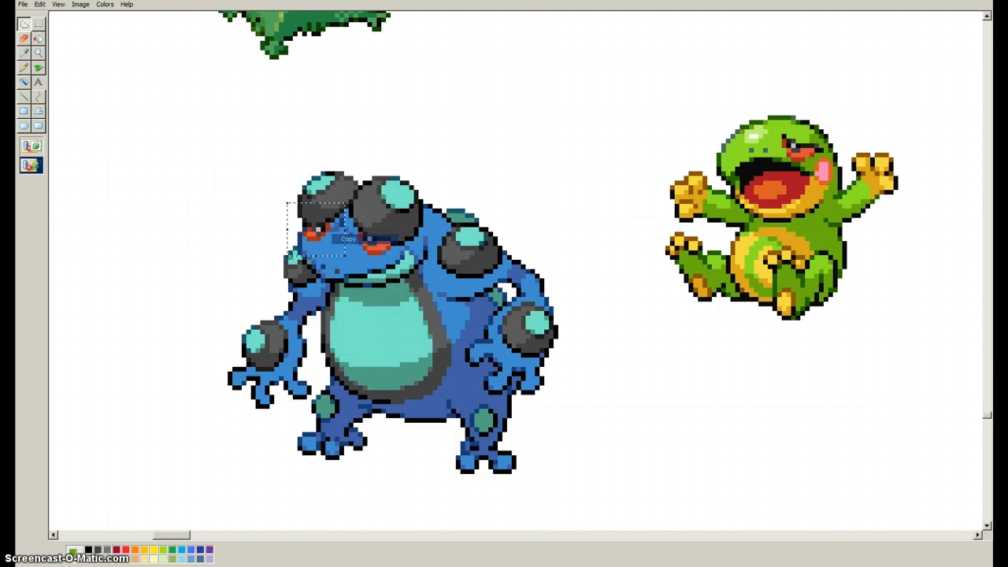
left_click_drag(685, 45, 697, 58)
right_click(695, 55)
left_click(712, 81)
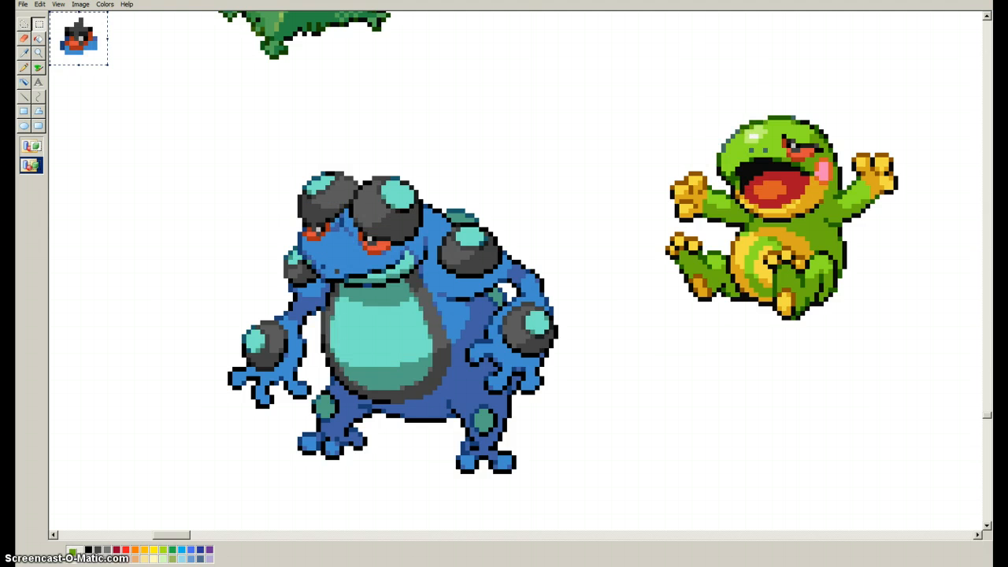
left_click_drag(78, 36, 130, 367)
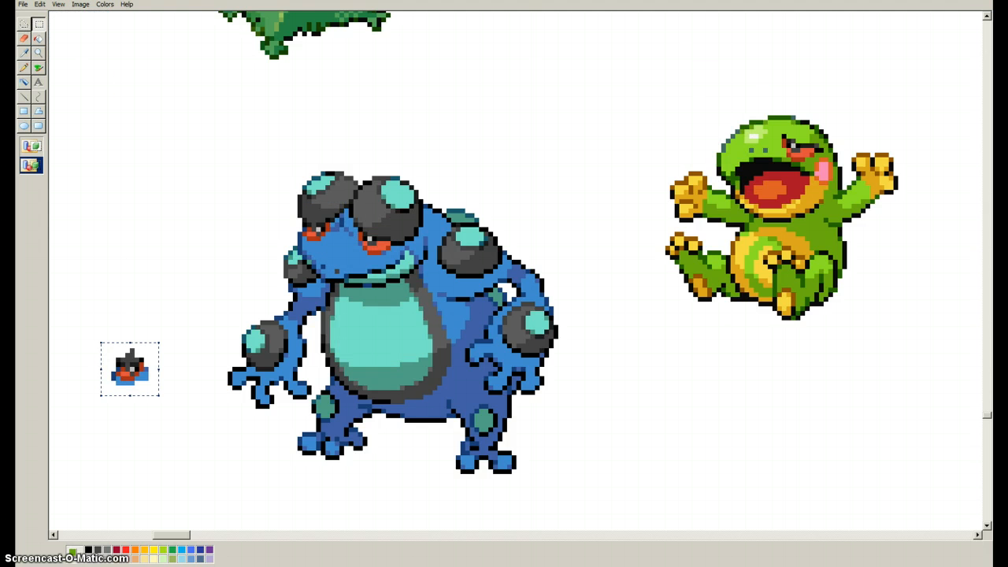
Erase the grey eyelid and blue skin pixels surrounding the second copied eye.
left_click(24, 67)
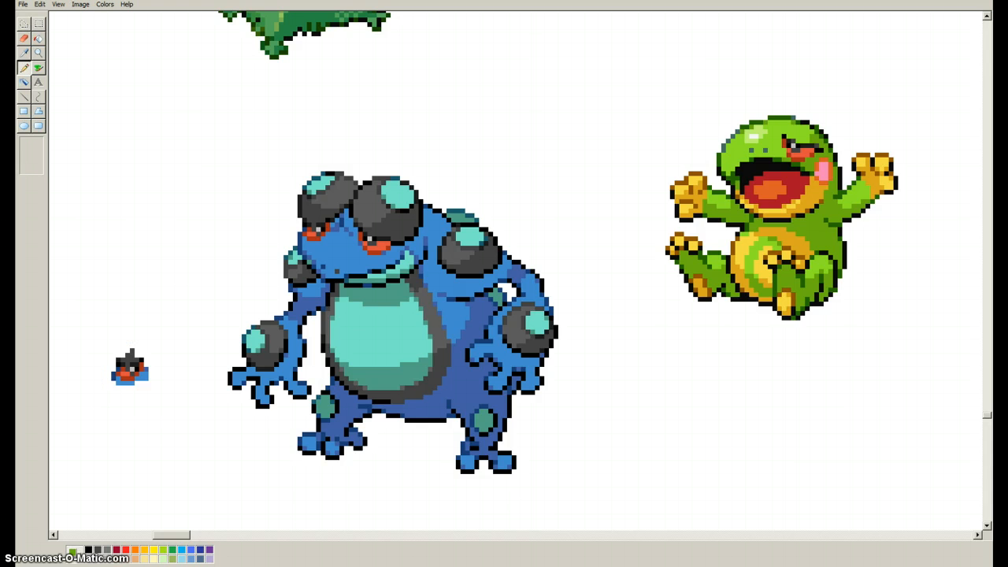
left_click_drag(118, 369, 133, 360)
right_click(137, 360)
right_click(133, 352)
right_click(145, 369)
right_click(146, 374)
right_click(142, 374)
right_click(142, 378)
right_click(146, 379)
right_click(137, 379)
left_click_drag(132, 382, 114, 379)
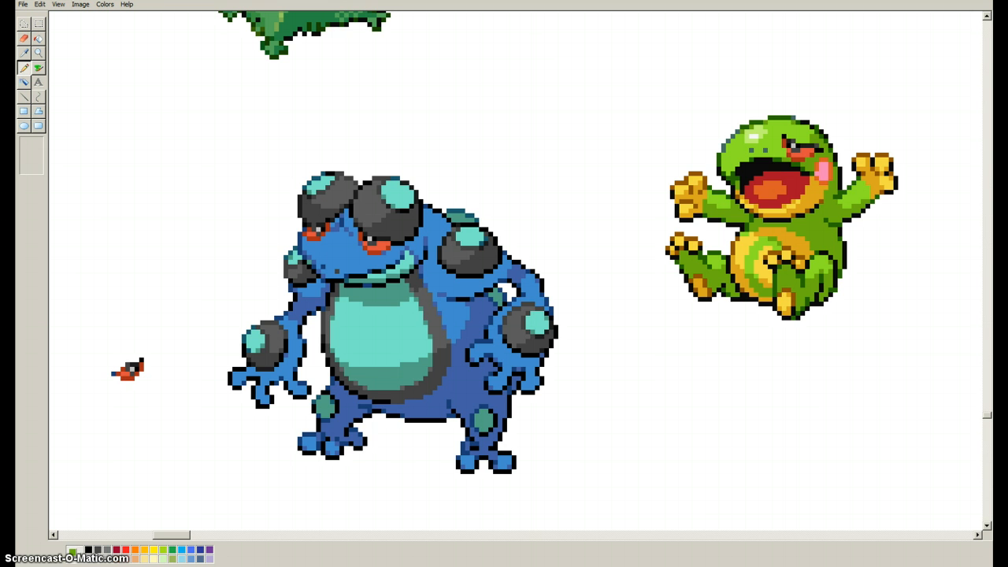
right_click(113, 373)
Move the second cleaned eye onto the left edge of the frog's face.
left_click(38, 24)
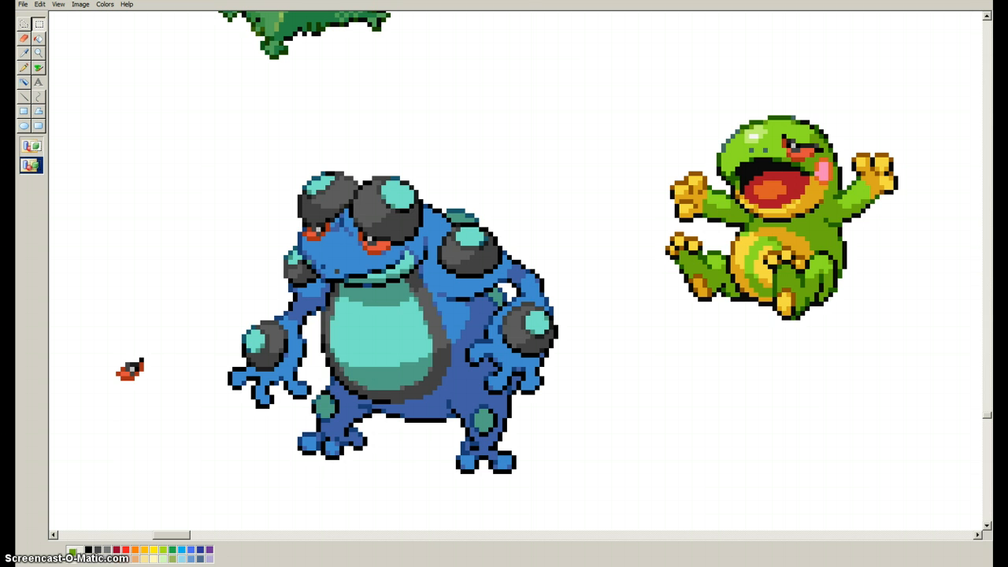
left_click_drag(118, 352, 174, 412)
left_click_drag(96, 328, 724, 157)
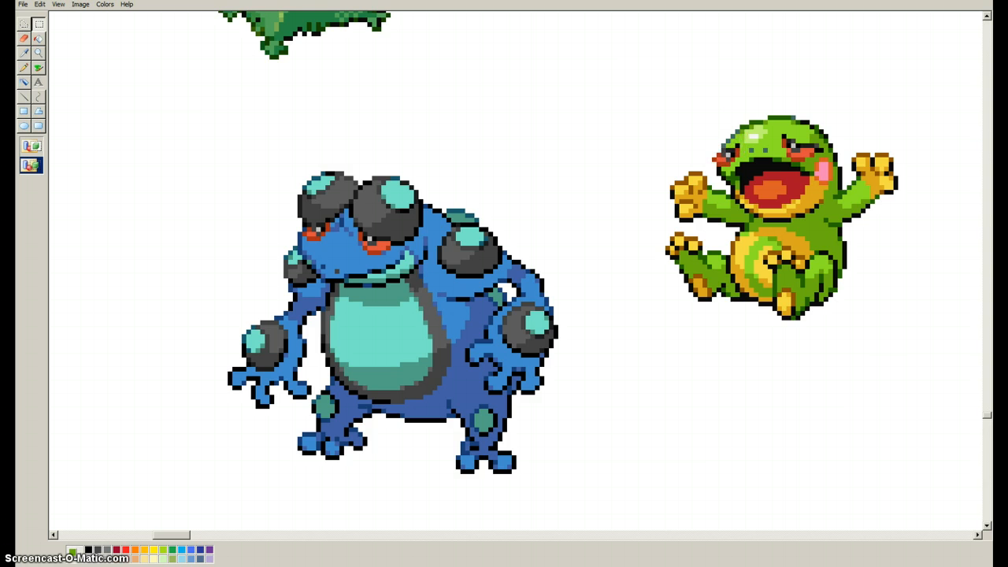
Clear the blue toad copy from the canvas beside the frog.
scroll(520, 272, "up", 6)
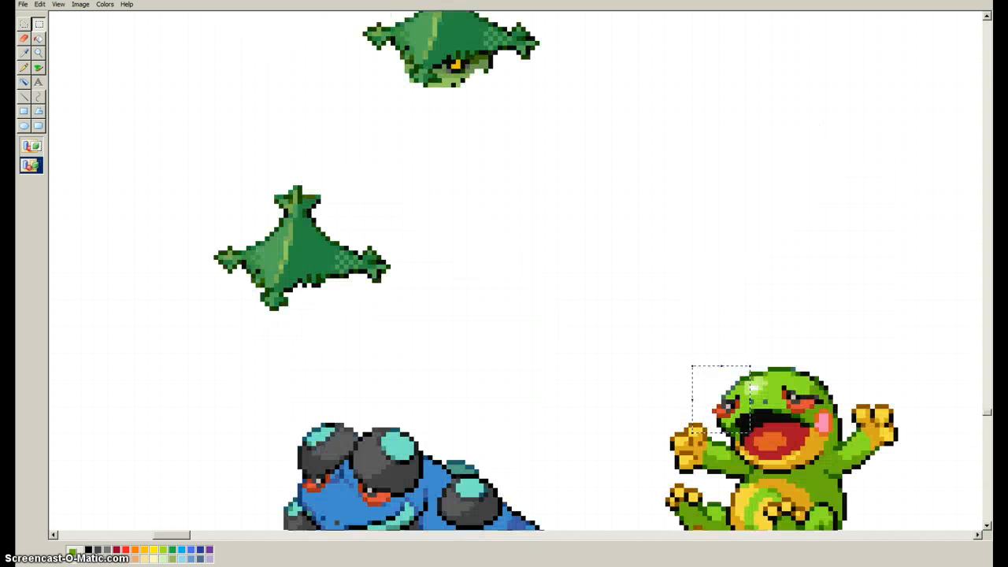
scroll(520, 271, "down", 3)
left_click_drag(213, 274, 586, 566)
scroll(587, 520, "down", 3)
key("Escape")
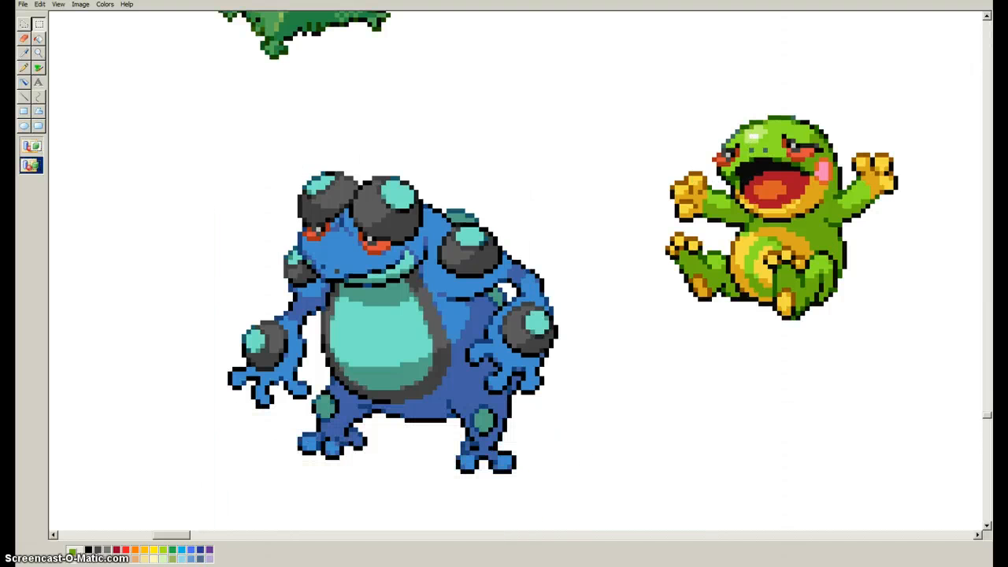
mouse_move(247, 151)
left_mouse_down()
mouse_move(556, 504)
mouse_move(584, 493)
mouse_move(182, 202)
mouse_move(175, 165)
left_mouse_up()
left_click_drag(378, 323, 209, 225)
scroll(458, 415, "down", 3)
scroll(504, 283, "up", 10)
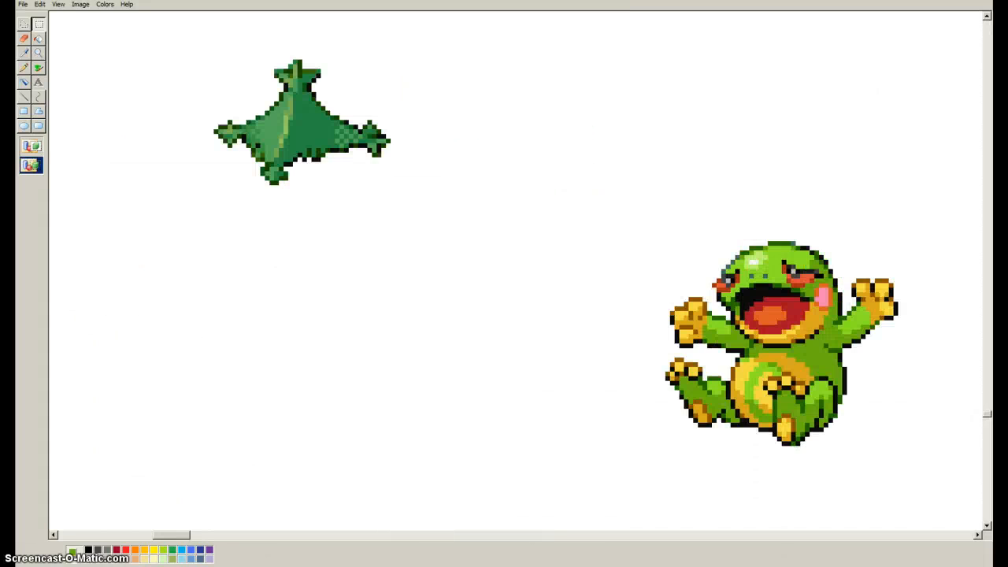
Move the frog left beneath the hat, and set the hat aside to its right after trying it on the head.
left_click_drag(945, 489, 622, 198)
mouse_move(776, 334)
left_mouse_down()
mouse_move(287, 259)
mouse_move(319, 316)
left_mouse_up()
mouse_move(200, 50)
left_mouse_down()
mouse_move(282, 121)
mouse_move(397, 185)
left_mouse_up()
mouse_move(303, 126)
left_mouse_down()
mouse_move(318, 188)
mouse_move(314, 225)
left_mouse_up()
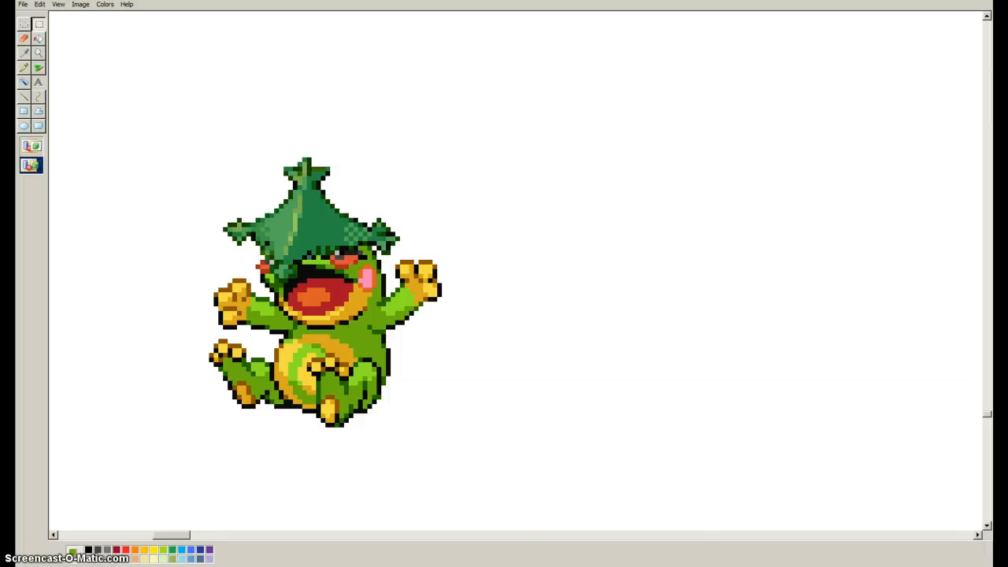
left_click_drag(314, 225, 699, 341)
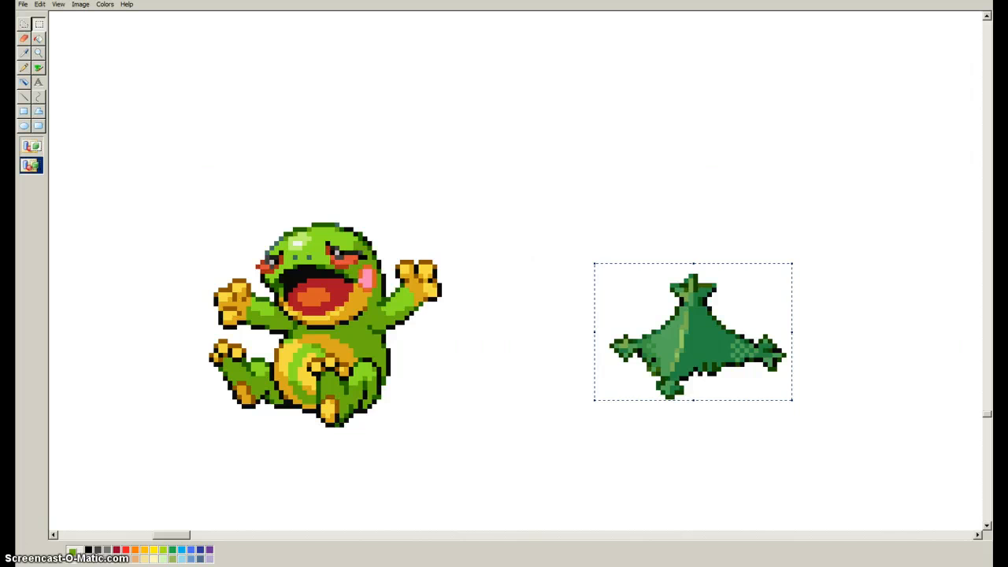
Pick the golden orange from the frog's belly and paint over the outer part of its open mouth.
left_click(24, 67)
left_click(24, 53)
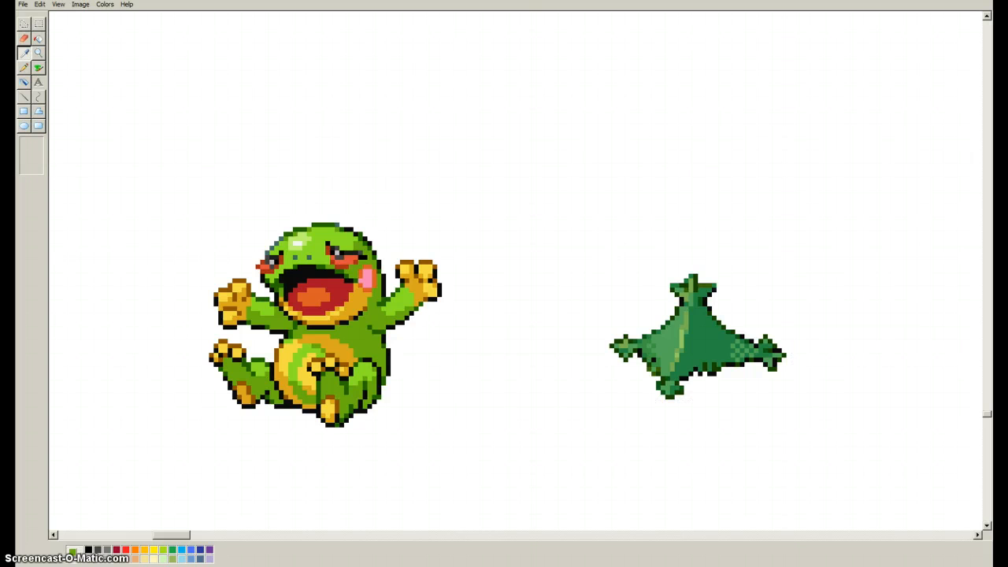
left_click(337, 345)
mouse_move(286, 299)
left_mouse_down()
mouse_move(319, 280)
mouse_move(352, 285)
mouse_move(342, 308)
mouse_move(312, 313)
left_mouse_up()
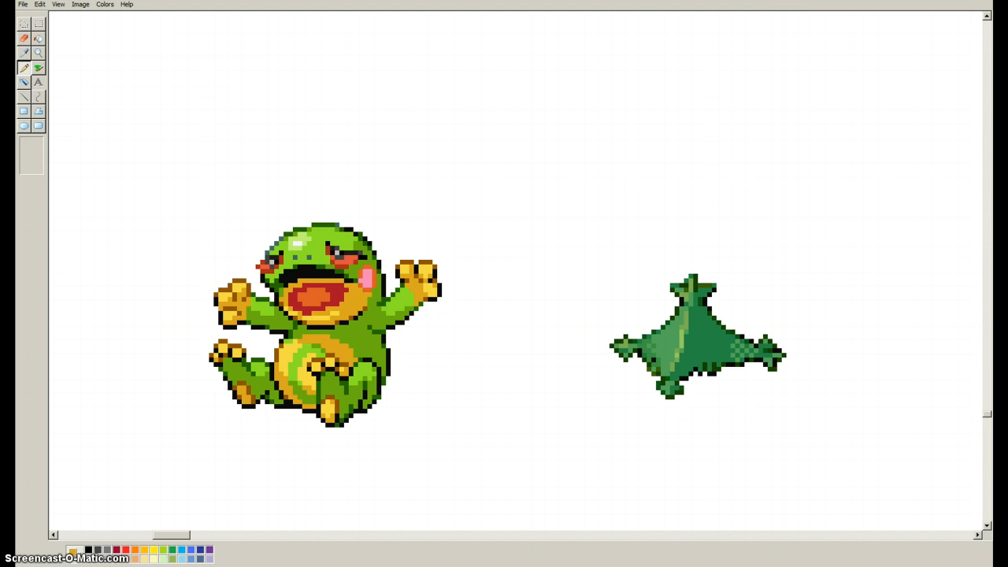
Brush the same golden orange over the remaining red and orange tongue area inside the frog's mouth.
left_click(24, 53)
left_click(39, 68)
left_click_drag(331, 304, 354, 333)
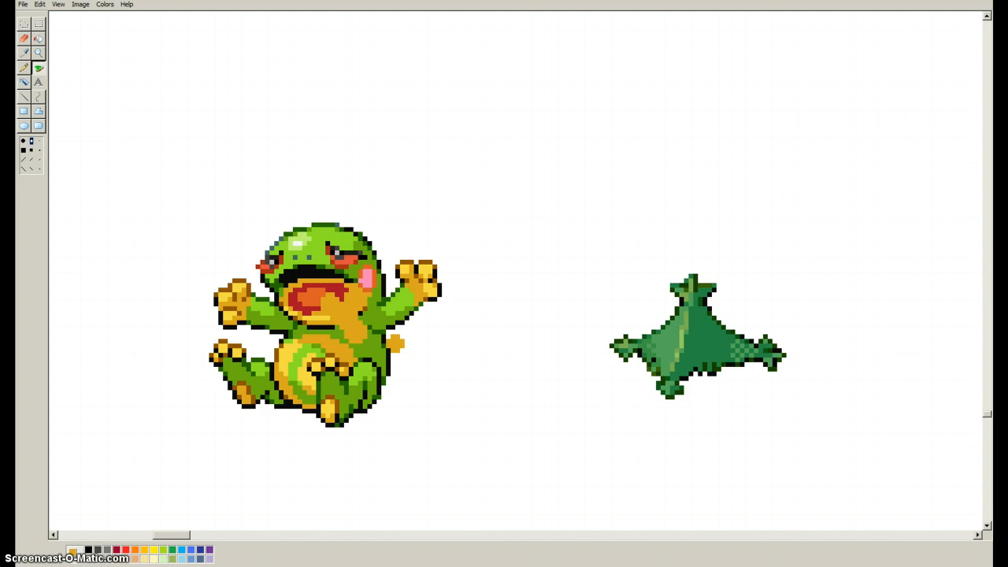
key("ctrl+z")
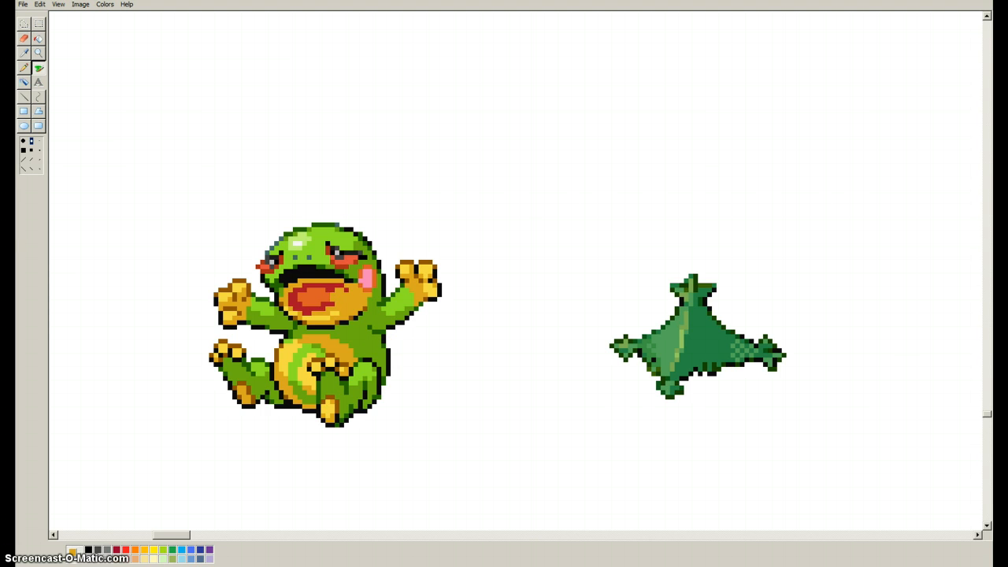
mouse_move(341, 296)
left_mouse_down()
mouse_move(307, 307)
mouse_move(293, 293)
mouse_move(344, 288)
mouse_move(340, 301)
left_mouse_up()
left_click(319, 309)
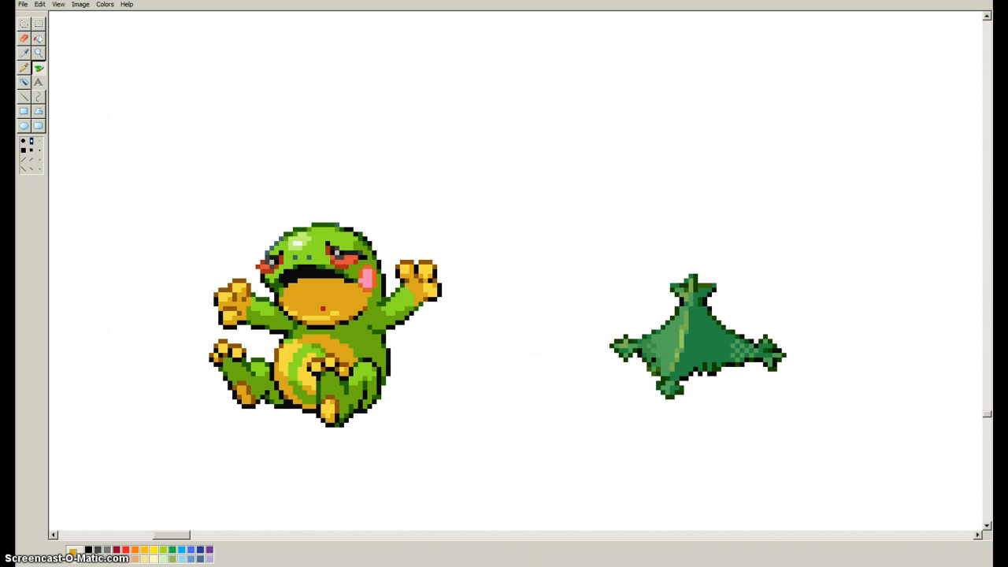
left_click(322, 309)
Pick the light yellow from the frog's chin and dab a small swatch on the blank canvas above the frog.
left_click(24, 52)
left_click(307, 315)
left_click(24, 68)
left_click(128, 95)
mouse_move(128, 99)
left_mouse_down()
mouse_move(128, 113)
mouse_move(140, 86)
left_mouse_up()
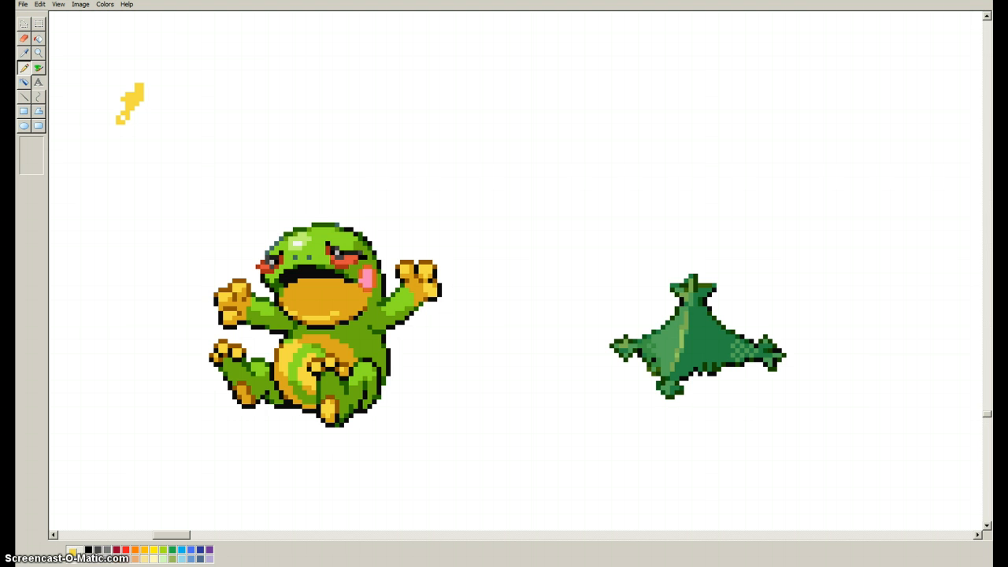
Pick the head's light green and paint over the black mouth opening, starting from its left corner.
left_click(24, 53)
left_click(321, 243)
left_click_drag(277, 290, 277, 294)
key("ctrl+z")
left_click(277, 281)
left_click(272, 285)
left_click(277, 285)
mouse_move(277, 289)
left_mouse_down()
mouse_move(309, 272)
mouse_move(337, 275)
left_mouse_up()
left_click(281, 282)
left_click(283, 277)
left_click(287, 282)
Cover the leftover black pixels along the top of the mouth, as far as the pink cheek, with the light green.
left_click(296, 272)
left_click(304, 271)
left_click_drag(332, 271, 328, 271)
mouse_move(318, 276)
left_mouse_down()
mouse_move(290, 270)
mouse_move(324, 266)
mouse_move(295, 266)
left_mouse_up()
left_click(309, 276)
left_click(290, 276)
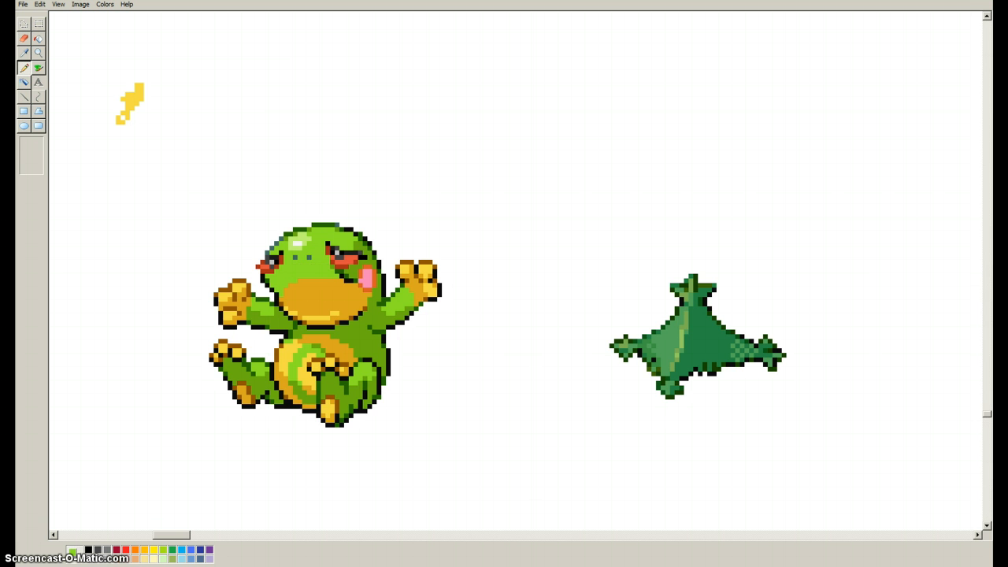
left_click(342, 275)
left_click_drag(347, 280, 352, 280)
scroll(516, 272, "up", 6)
scroll(517, 272, "down", 3)
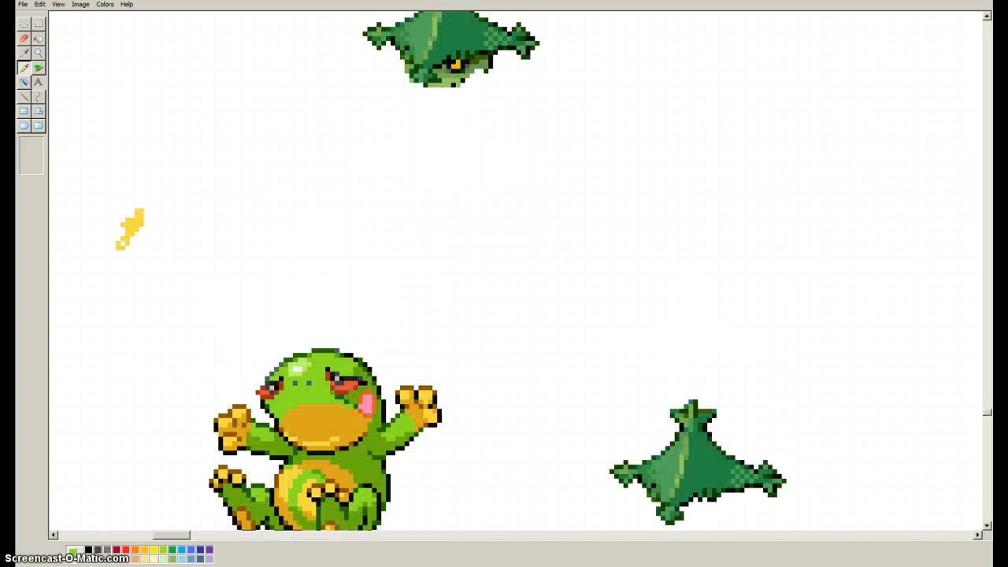
scroll(517, 272, "down", 3)
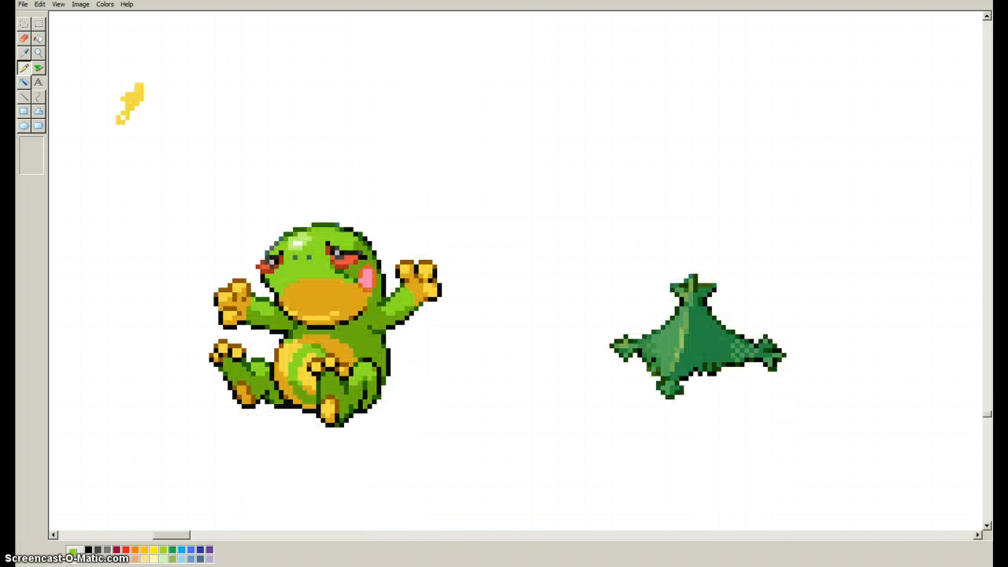
Choose black and draw a one-pixel outline rising from the mouth's left corner along the orange area.
left_click(88, 550)
left_click(277, 290)
key("ctrl+z")
left_click(280, 294)
left_click(287, 290)
left_click(290, 285)
left_click(295, 280)
key("ctrl+z")
left_click(295, 285)
Continue the black outline across the top of the orange area and down to the mouth's right corner.
left_click_drag(299, 280, 351, 285)
key("ctrl+z")
left_click(356, 285)
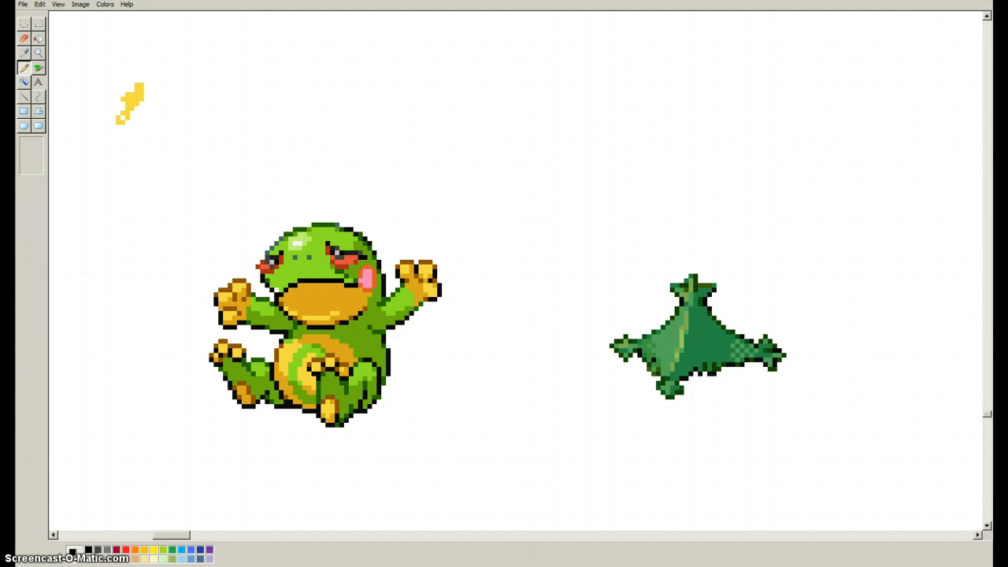
left_click(356, 289)
left_click(361, 290)
left_click(366, 294)
left_click(371, 295)
Pick the brown from the outline of the frog's raised hand and paint a pixel on the mouth's right edge.
left_click(24, 53)
left_click(406, 263)
left_click(370, 304)
scroll(515, 270, "up", 3)
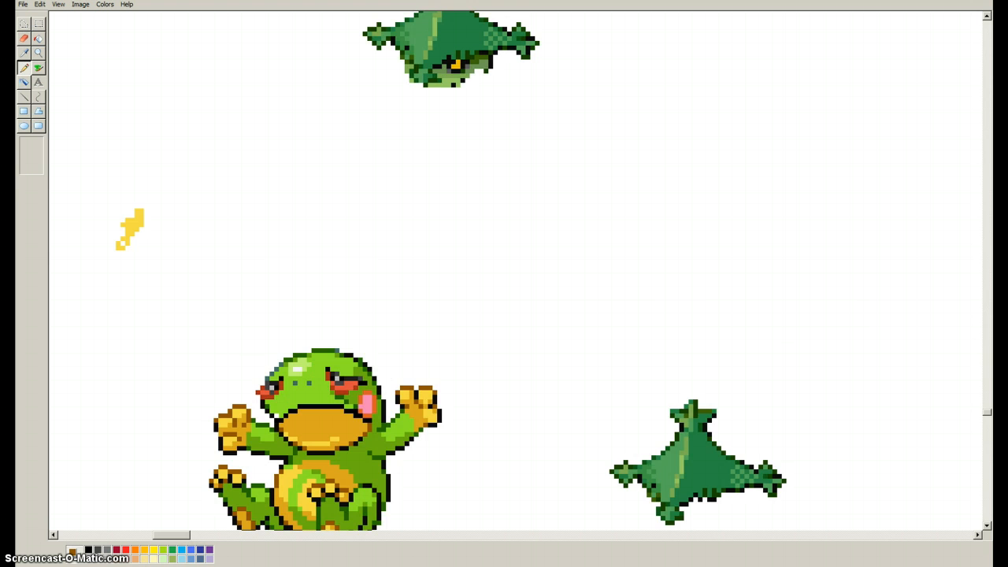
Pick the frog's bright yellow and brush it over the orange inside of the mouth, leaving an orange rim along the lower edge.
scroll(515, 270, "down", 3)
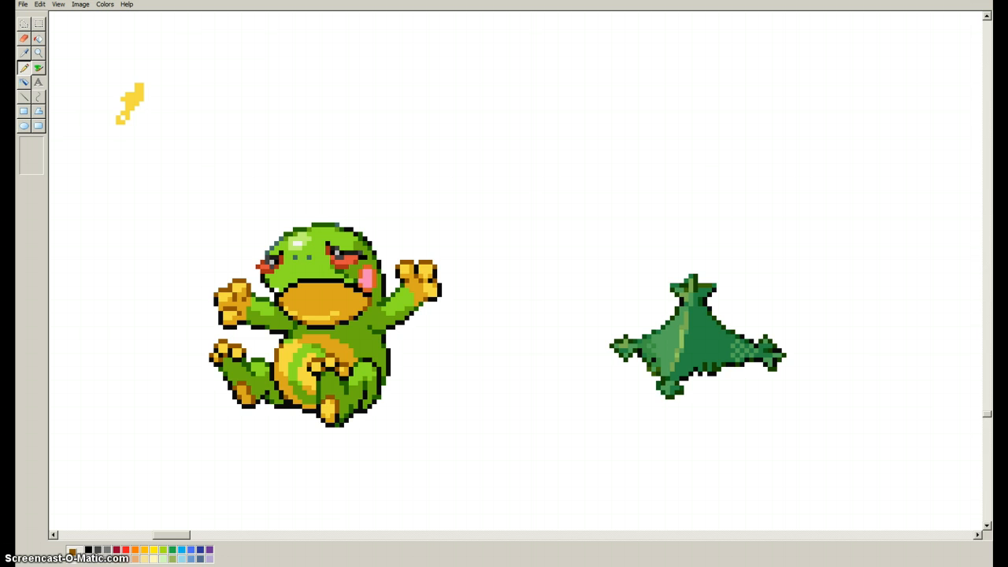
left_click(25, 54)
left_click(400, 302)
left_click(25, 54)
left_click(310, 313)
left_click(39, 67)
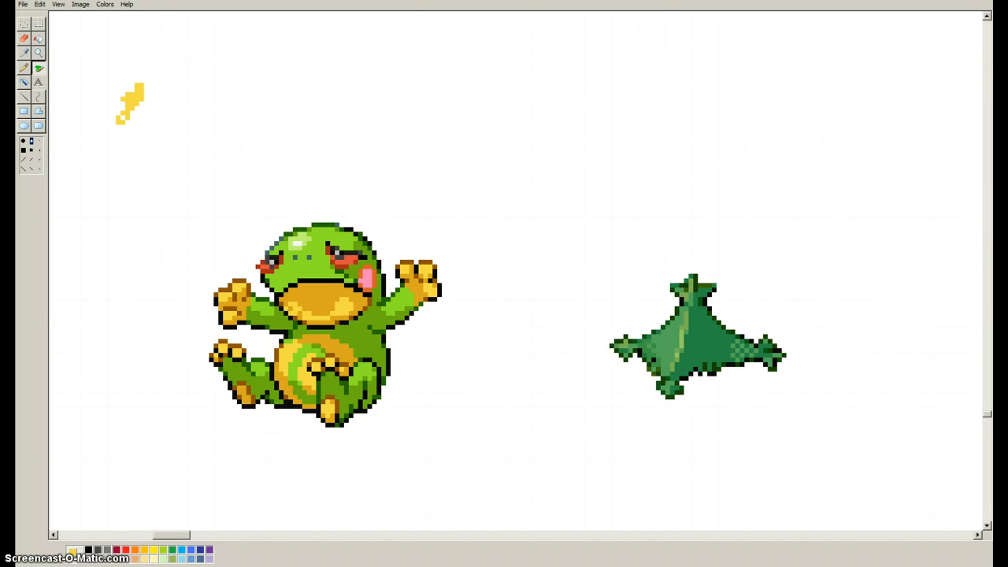
mouse_move(334, 293)
left_mouse_down()
mouse_move(287, 294)
mouse_move(288, 306)
left_mouse_up()
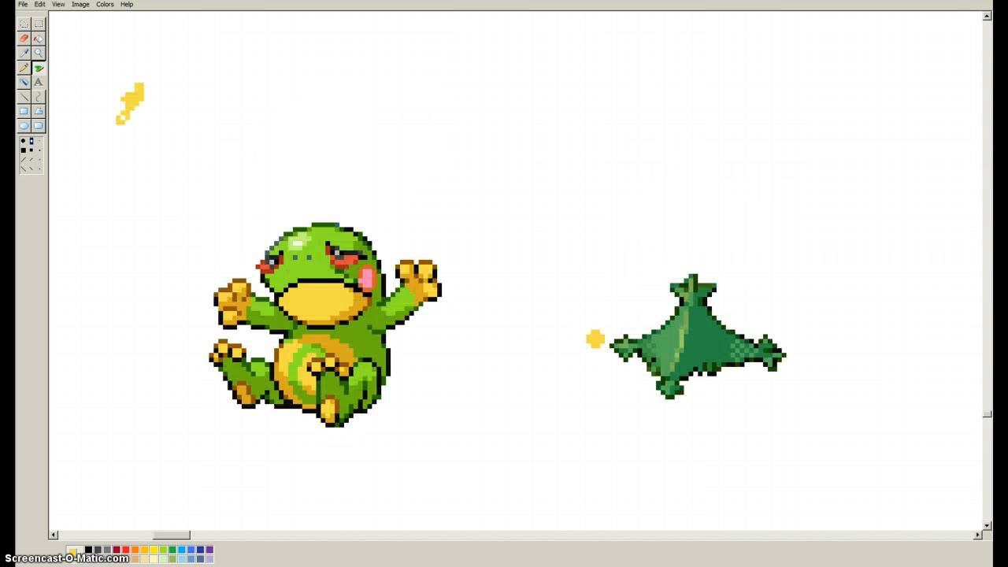
Select the separate cactus hat and place it on top of the frog's head.
left_click(38, 23)
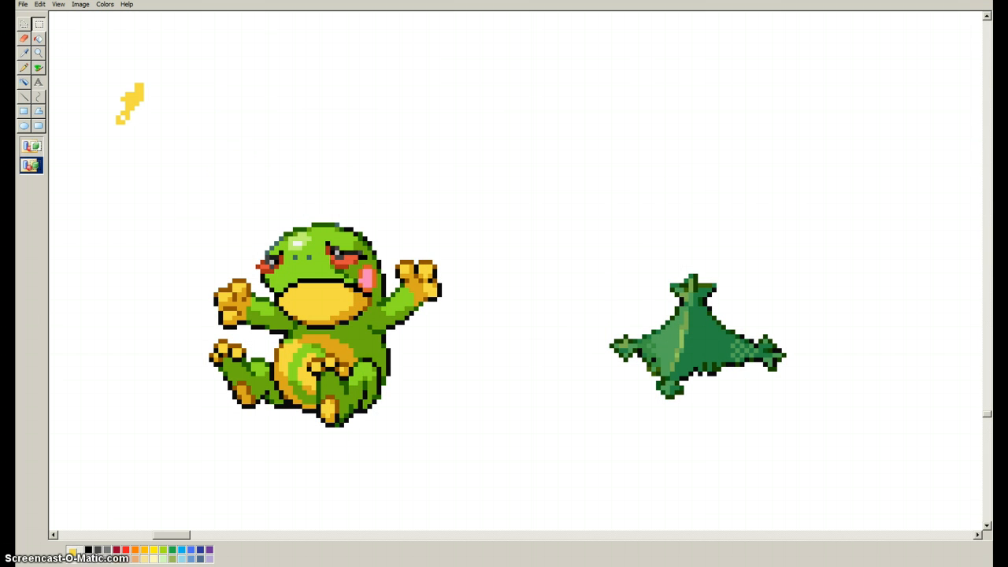
left_click_drag(581, 258, 796, 418)
left_click_drag(693, 338, 307, 222)
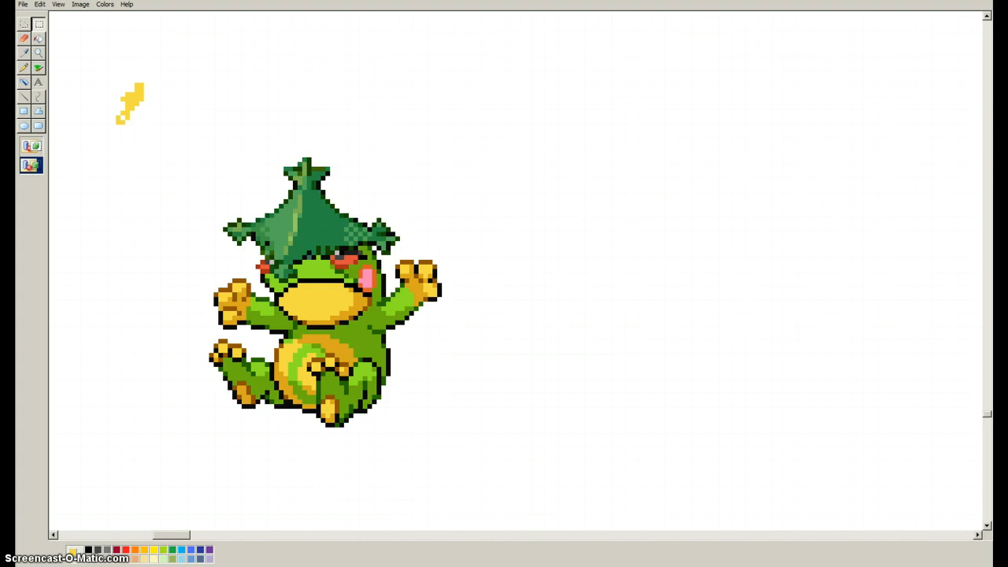
Select the whole hatted frog and move it away from the leftover pieces to an empty area of the canvas.
scroll(311, 217, "up", 2)
scroll(312, 217, "down", 1)
mouse_move(312, 344)
left_mouse_down()
mouse_move(326, 343)
mouse_move(322, 334)
mouse_move(312, 343)
left_mouse_up()
scroll(311, 343, "down", 3)
left_click_drag(395, 478, 176, 100)
left_click(167, 96)
left_click_drag(189, 142, 457, 457)
left_click_drag(323, 299, 644, 345)
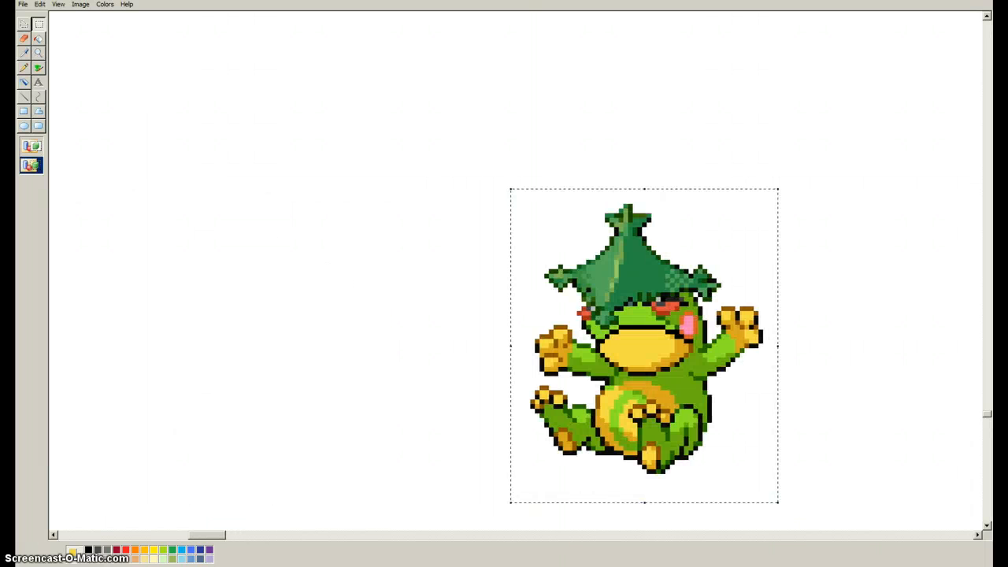
Select the grey rhino sprite and move it directly beside the hatted frog.
left_click(39, 53)
right_click(394, 161)
right_click(394, 161)
scroll(298, 436, "up", 3)
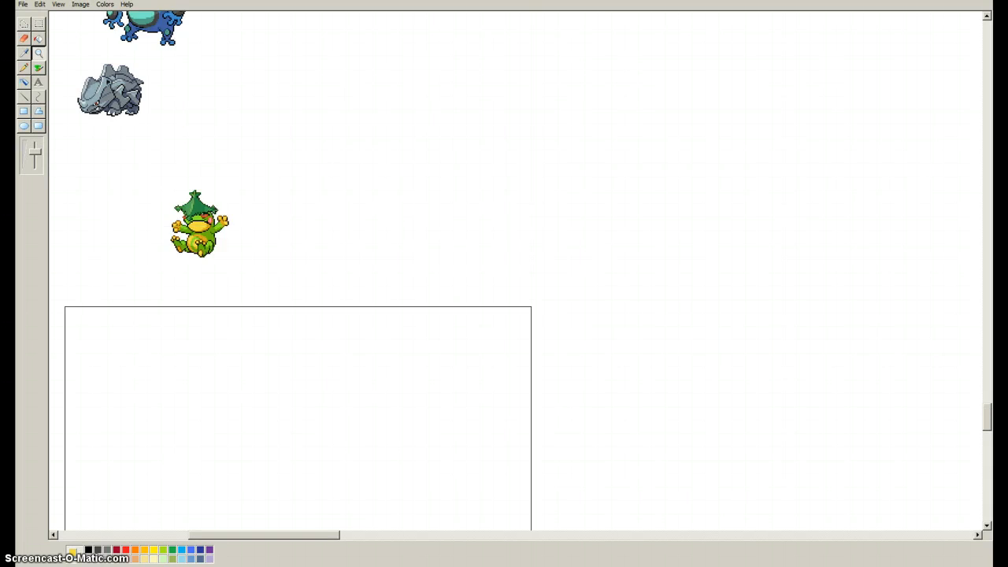
left_click(160, 421)
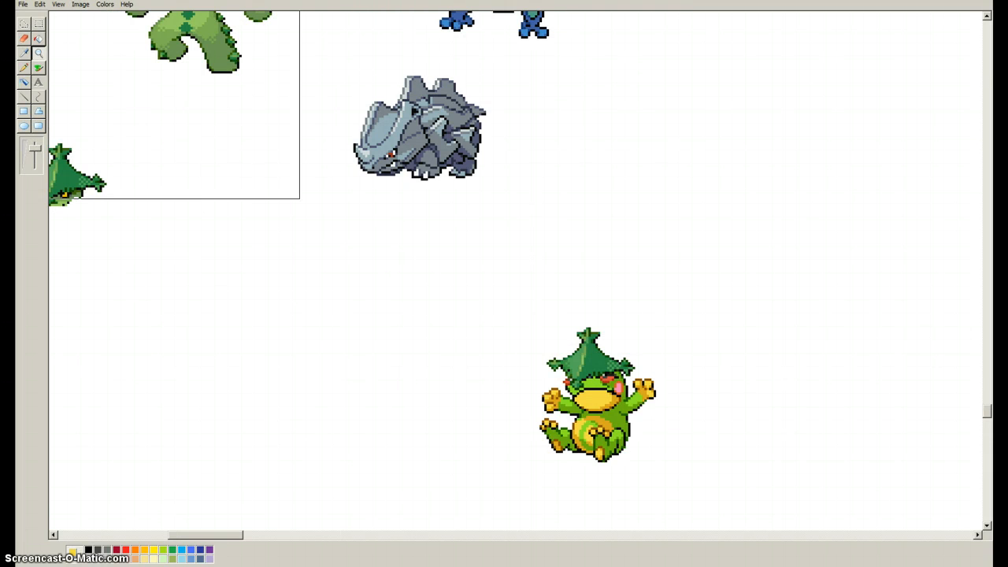
left_click(39, 24)
left_click_drag(329, 59, 513, 211)
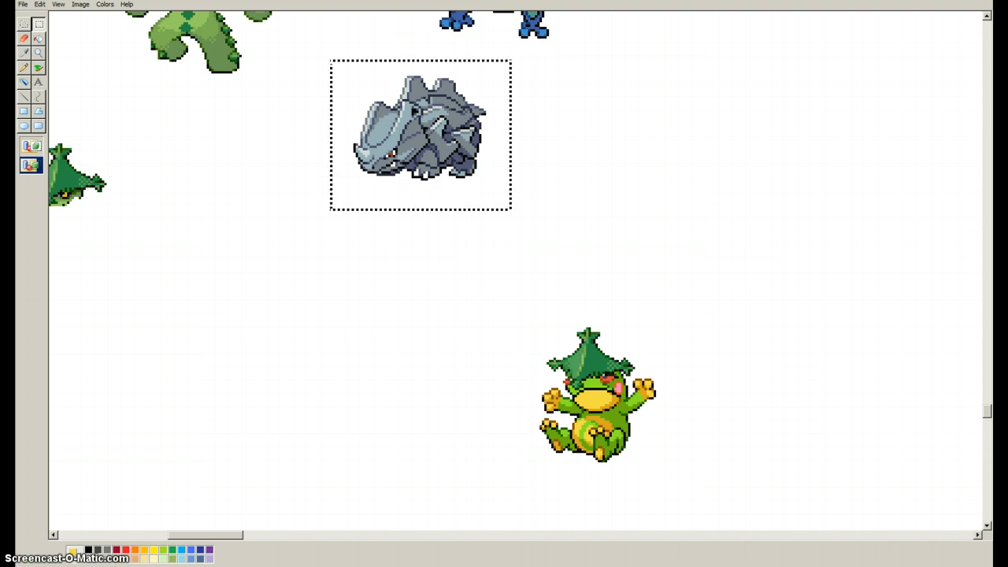
mouse_move(420, 130)
left_mouse_down()
mouse_move(741, 376)
mouse_move(734, 427)
left_mouse_up()
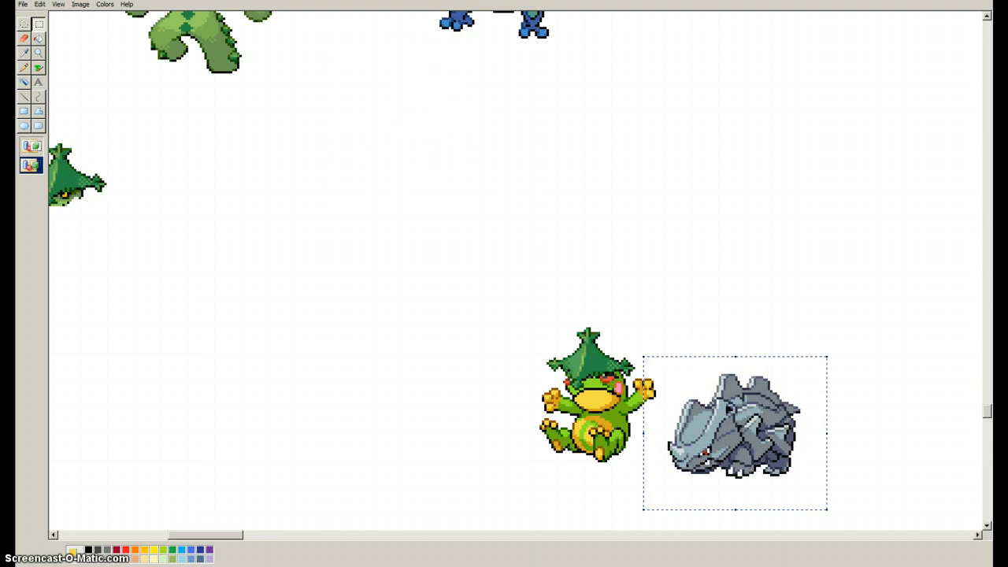
Replace the light green on the frog's face, limbs and belly with the rhino's light grey, using the Eraser as a color replacer.
left_click(39, 53)
left_click(619, 393)
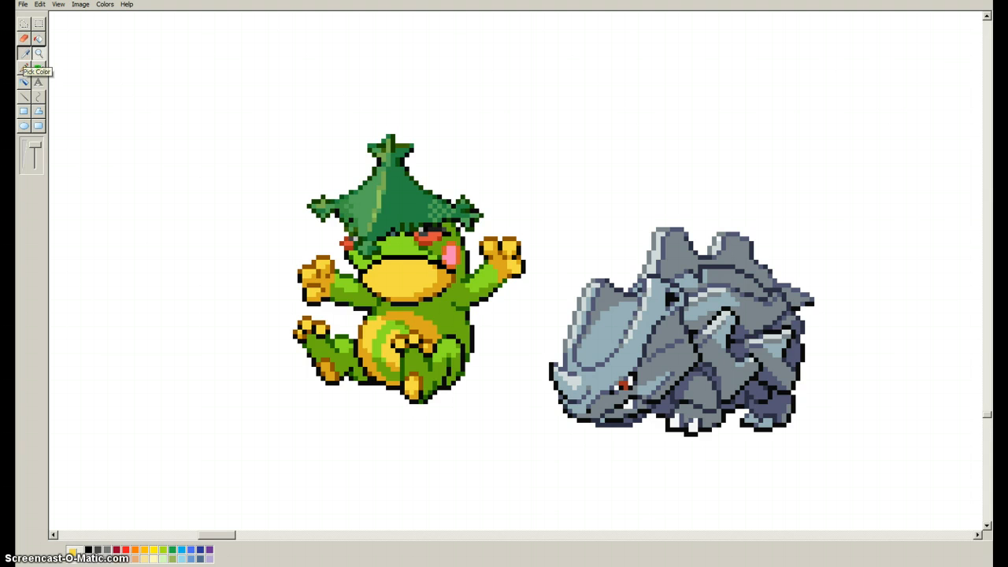
left_click(23, 53)
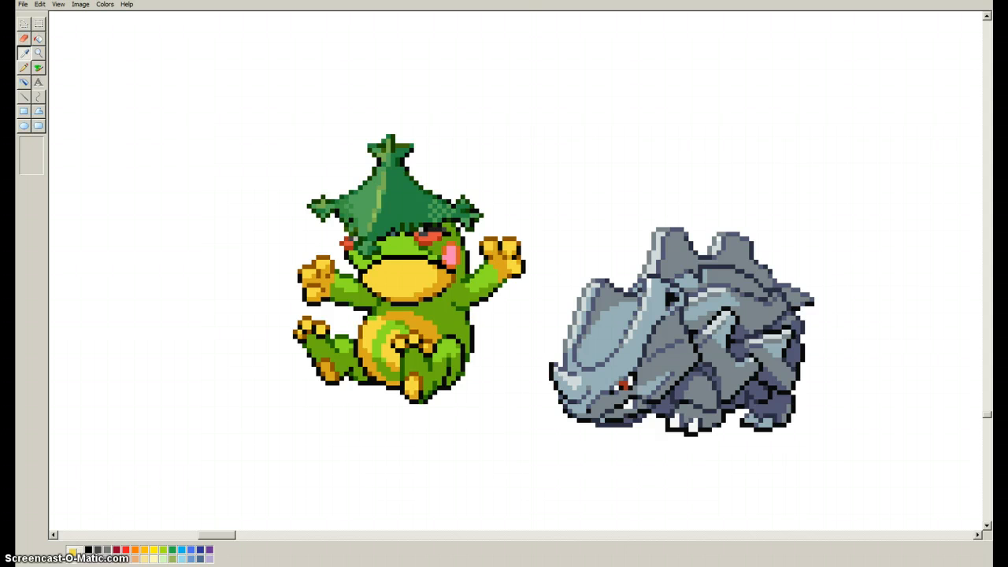
left_click(646, 288)
left_click(23, 53)
left_click(391, 249)
left_click(24, 38)
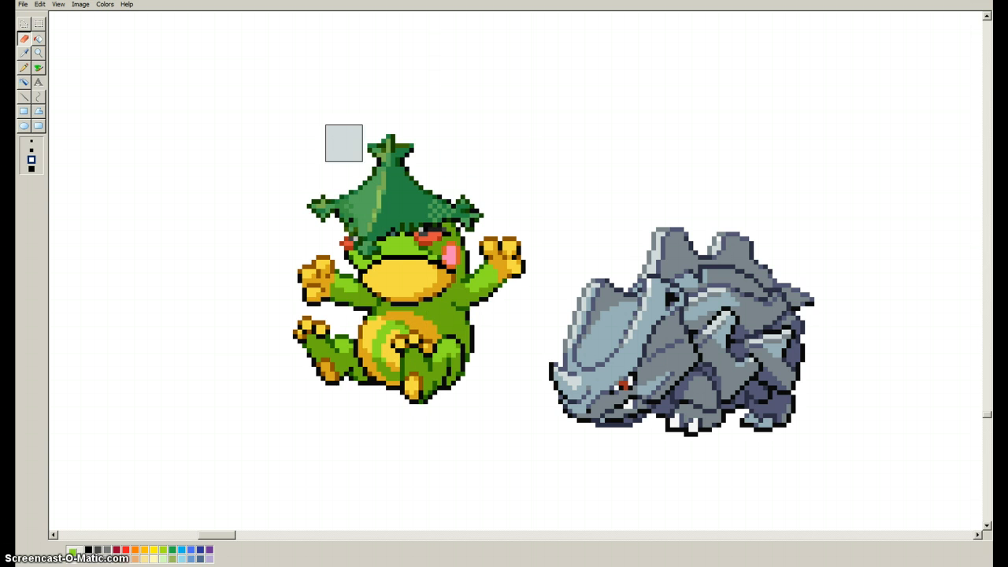
mouse_move(390, 245)
left_mouse_down()
mouse_move(349, 278)
mouse_move(408, 204)
mouse_move(436, 278)
mouse_move(419, 281)
mouse_move(367, 352)
mouse_move(470, 208)
mouse_move(330, 371)
left_mouse_up()
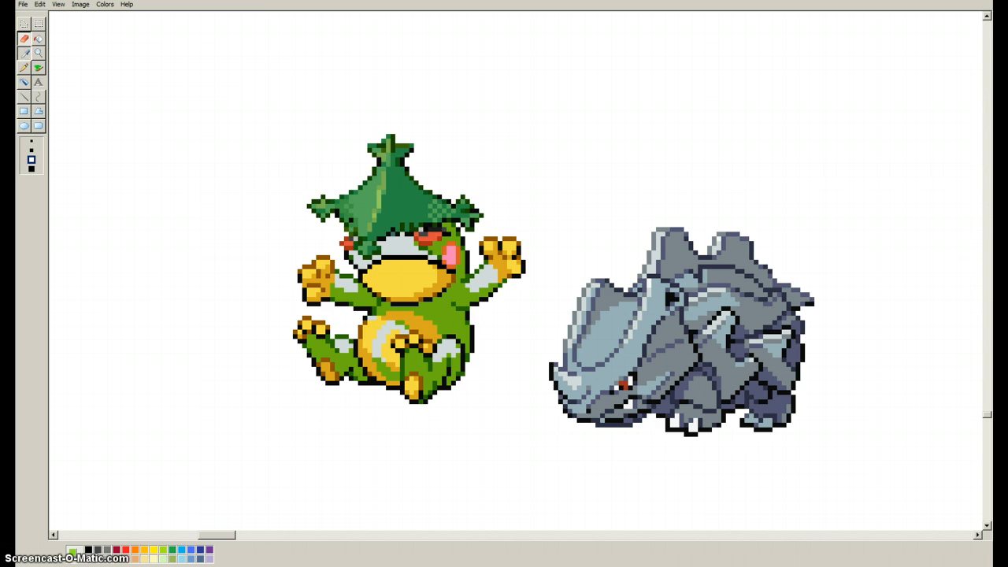
Replace the frog's medium green with the rhino's blue-grey and its dark green shading with the rhino's darker grey.
left_click(24, 52)
left_click(437, 306)
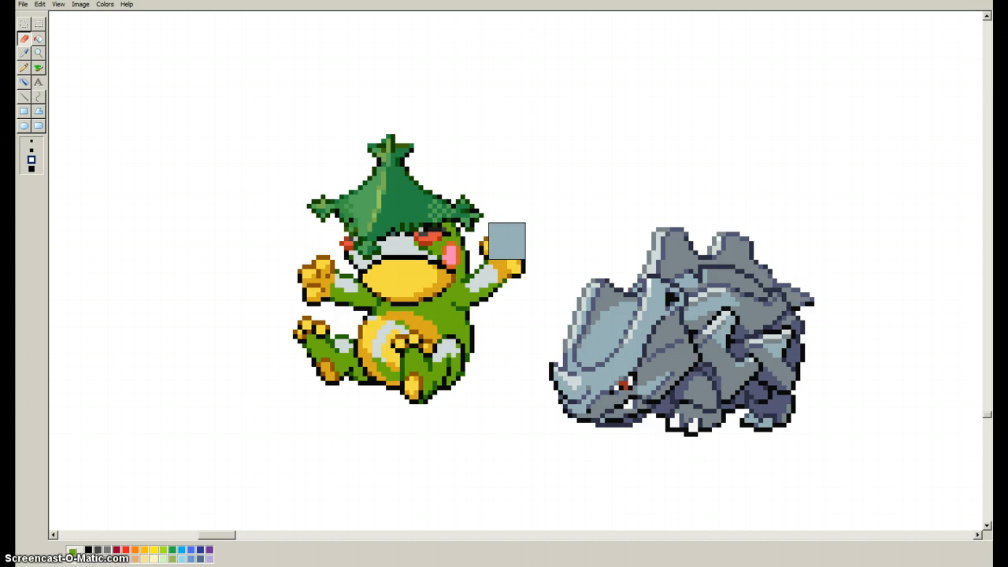
mouse_move(507, 240)
left_mouse_down()
mouse_move(493, 203)
mouse_move(395, 381)
left_mouse_up()
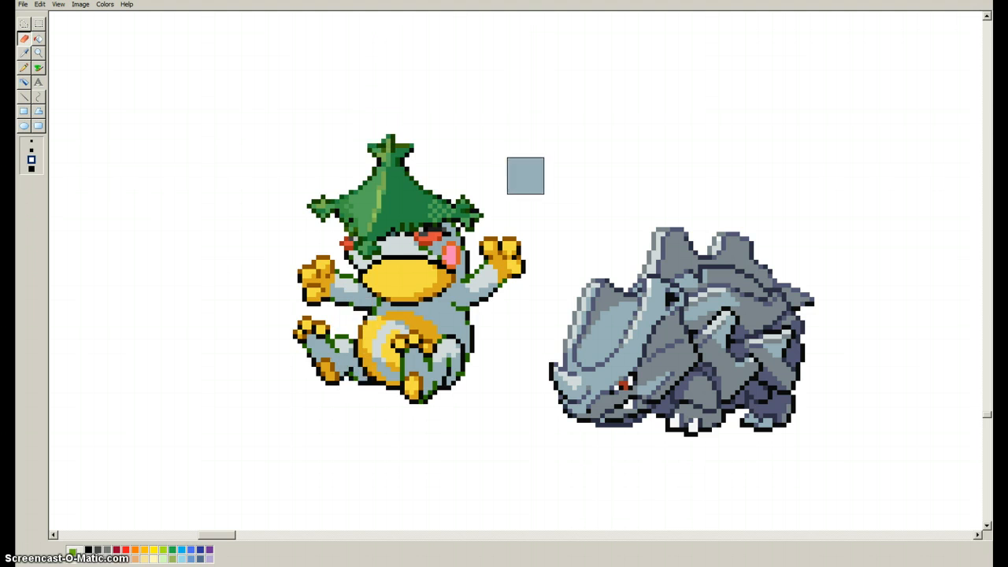
left_click(24, 52)
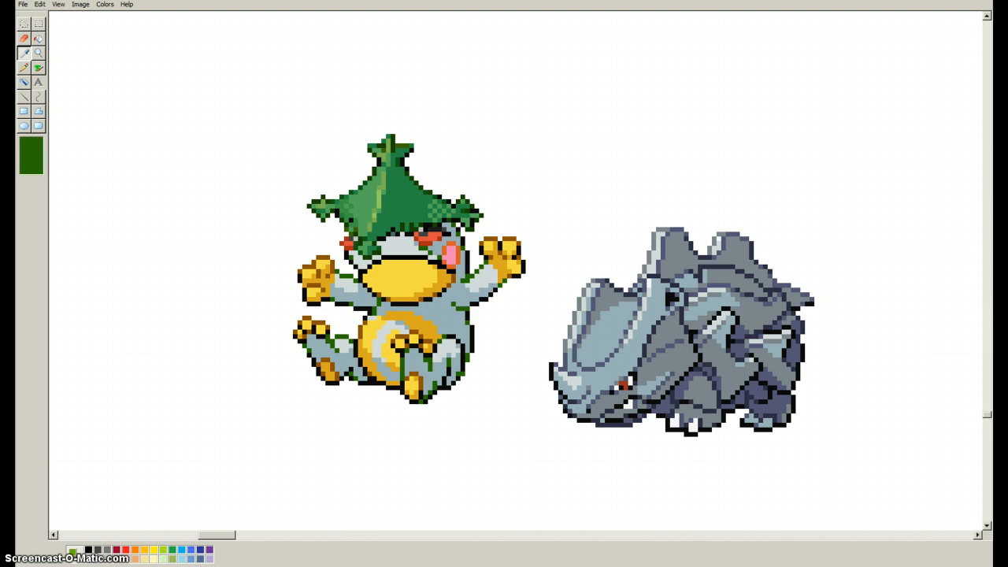
left_click(480, 264)
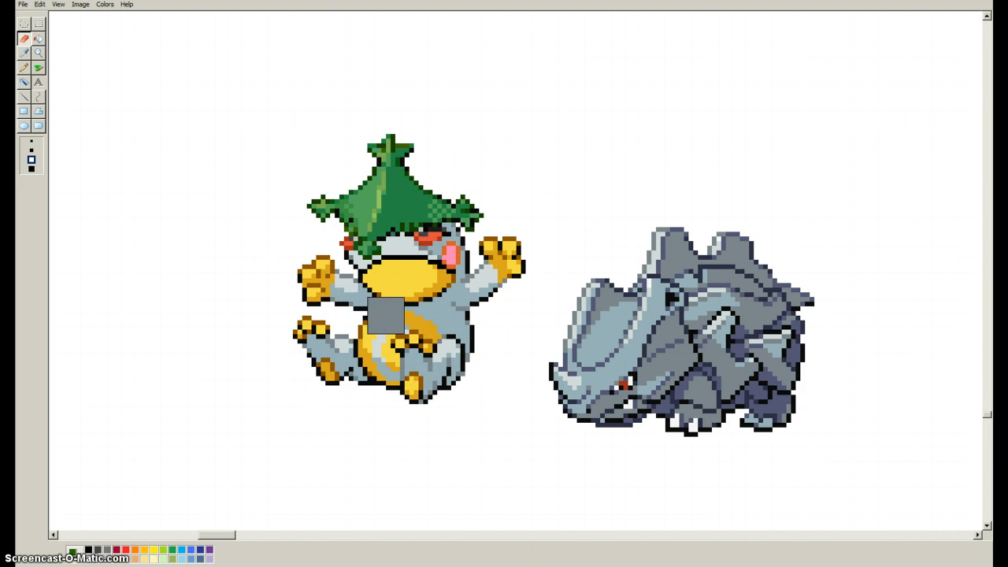
Replace the pale green in the middle of the hat's central stripe with a light grey sampled from the rhino.
left_click(24, 53)
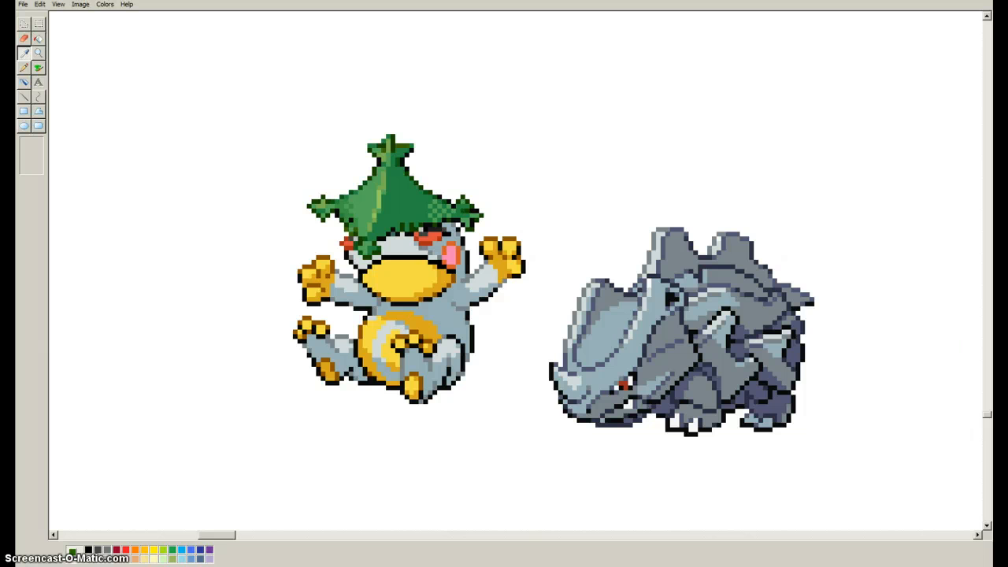
right_click(623, 353)
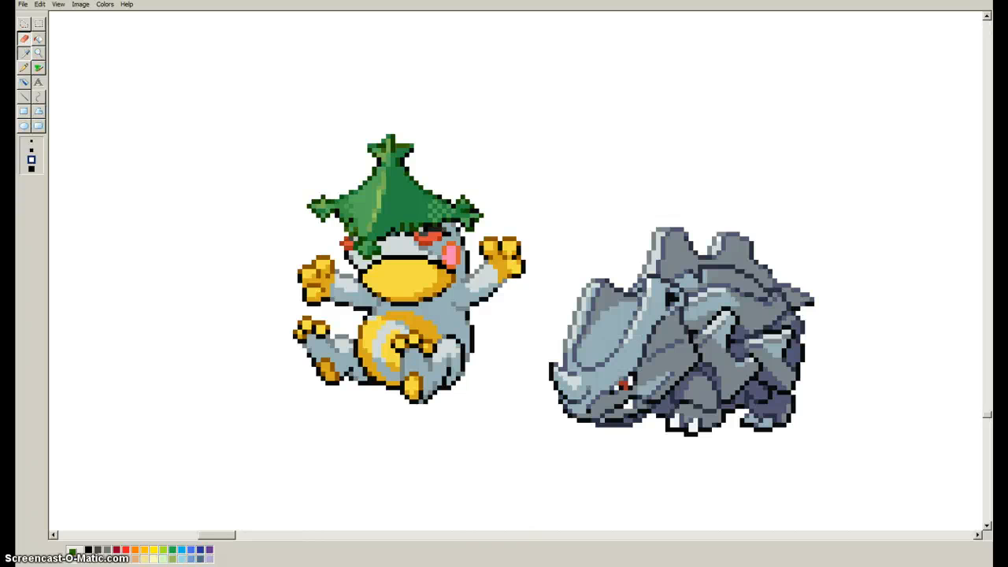
left_click(25, 53)
left_click(378, 199)
Replace the remaining yellowish-green highlights on the hat's tip, stripe and side point with the rhino's medium grey.
left_click(24, 53)
right_click(660, 334)
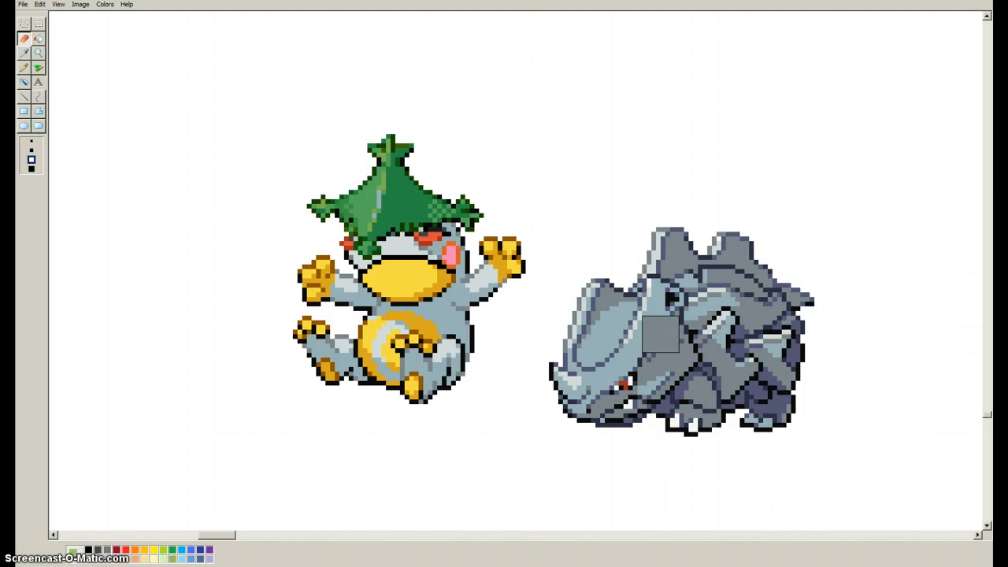
left_click(25, 52)
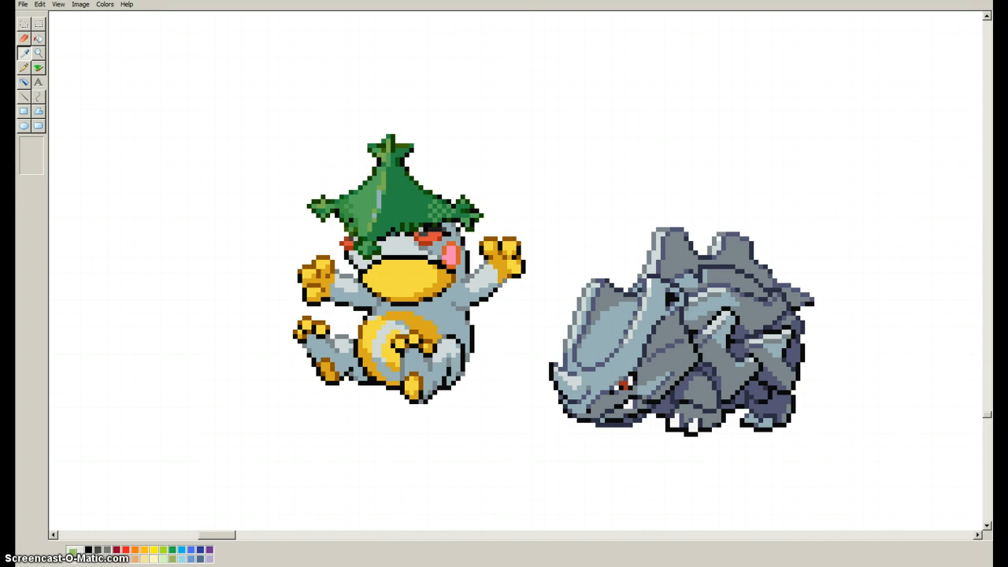
left_click(388, 145)
mouse_move(386, 138)
left_mouse_down()
mouse_move(377, 306)
mouse_move(298, 255)
mouse_move(237, 241)
left_mouse_up()
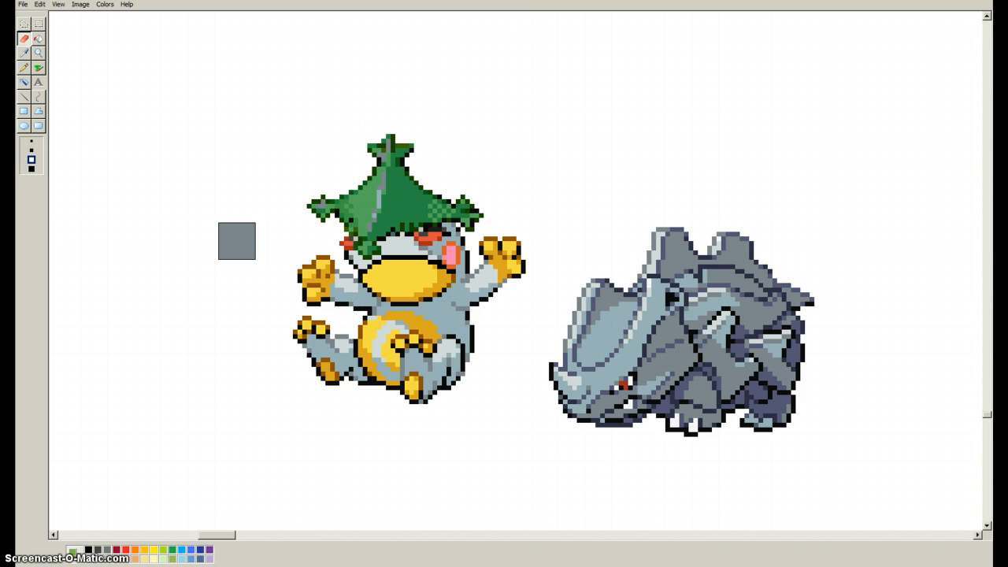
Replace the lighter green areas across the hat with the rhino's slate purple.
left_click(24, 53)
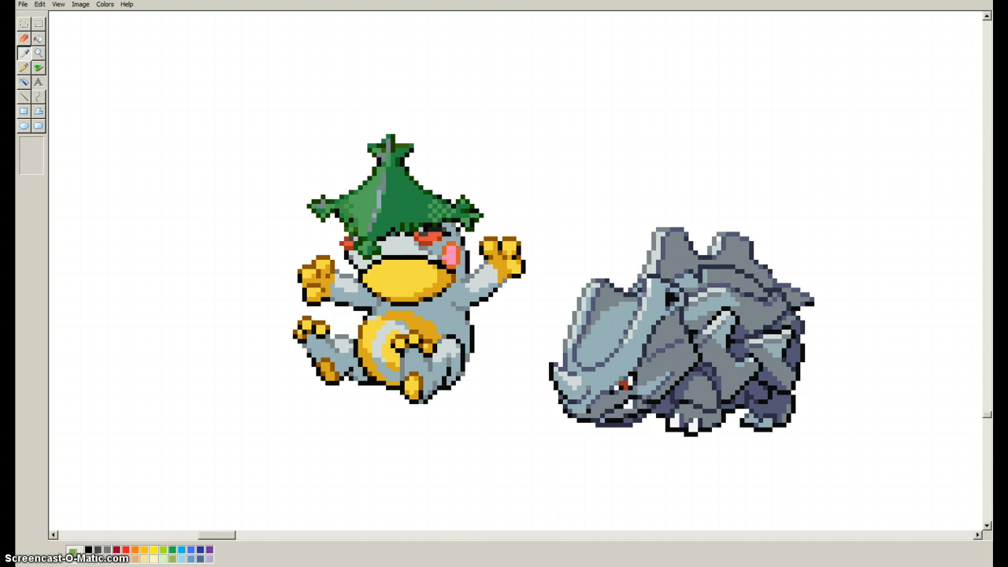
left_click(725, 321)
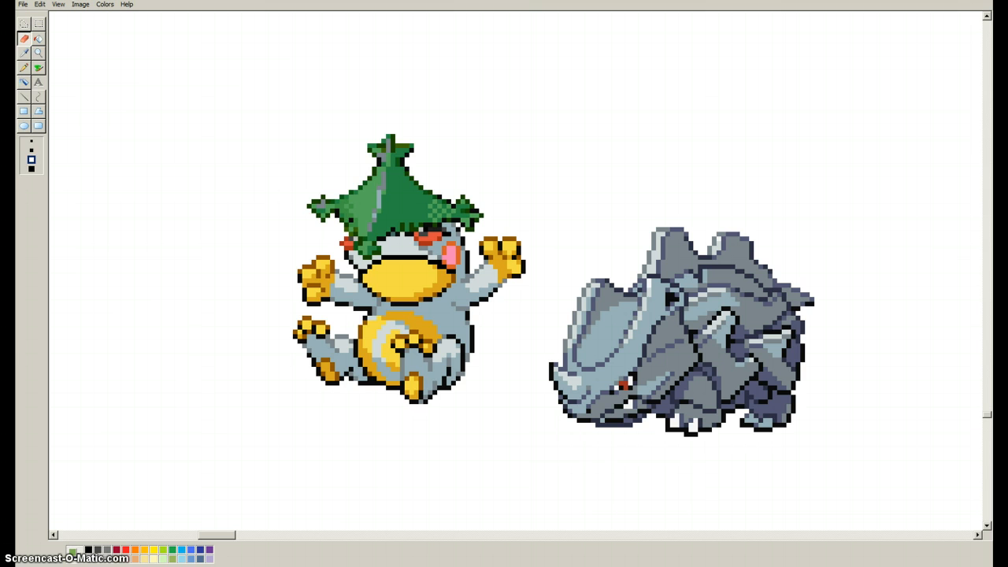
left_click(25, 53)
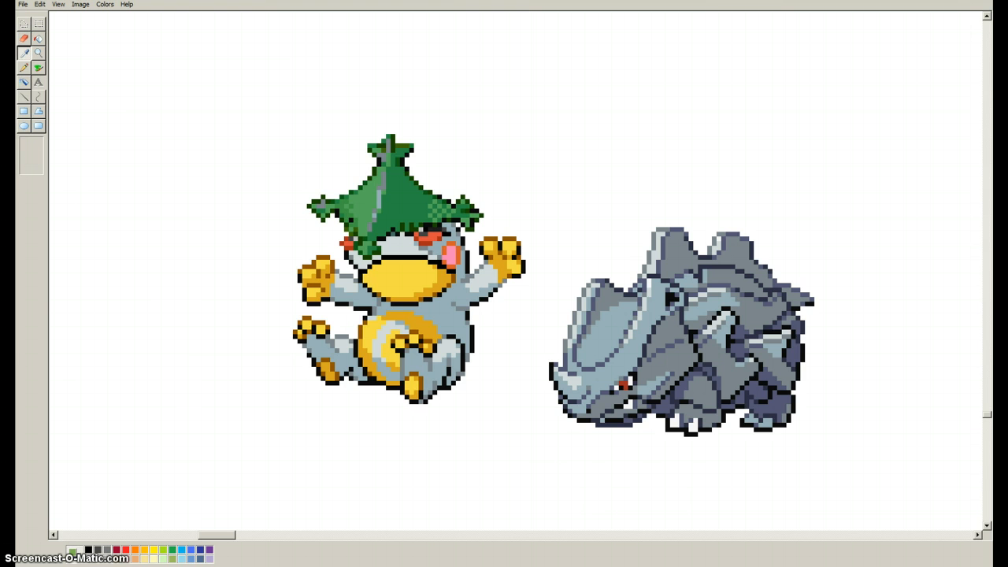
left_click(372, 193)
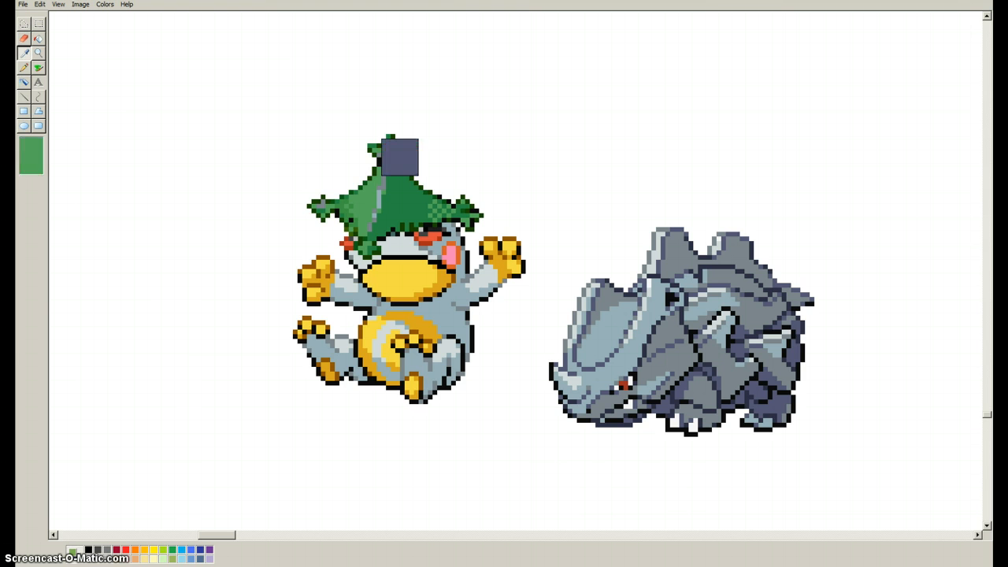
mouse_move(400, 157)
left_mouse_down()
mouse_move(372, 124)
mouse_move(410, 164)
mouse_move(302, 264)
mouse_move(441, 218)
left_mouse_up()
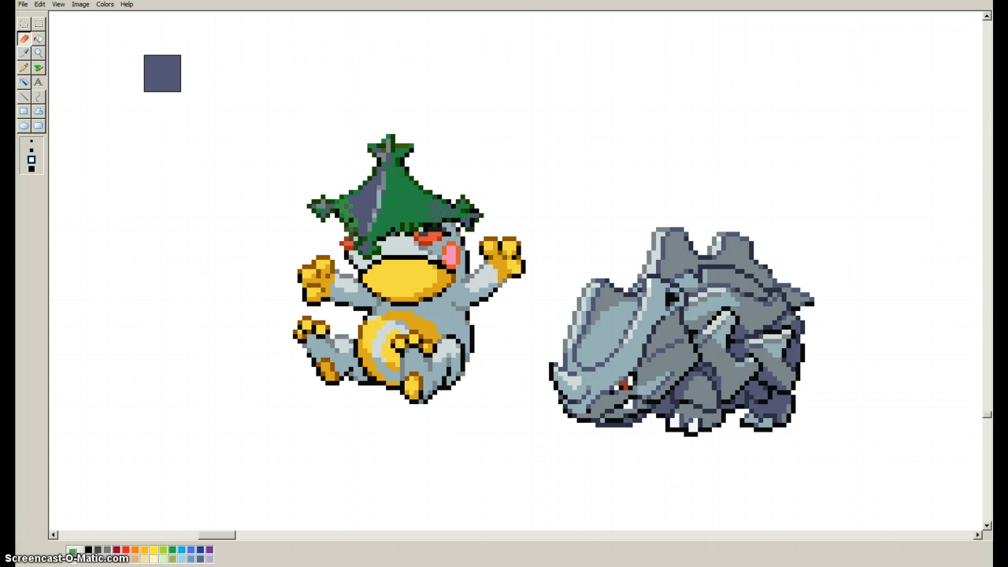
Try replacing the hat's main dark green with the rhino's slate purple, and undo it.
left_click(25, 53)
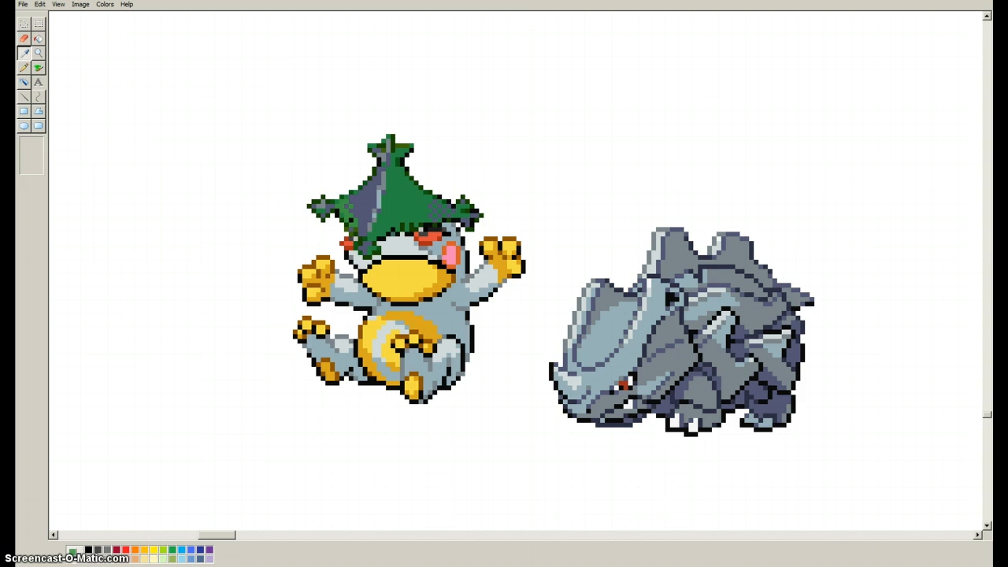
left_click(735, 348)
left_click(24, 52)
left_click(400, 200)
left_click_drag(413, 153, 344, 282)
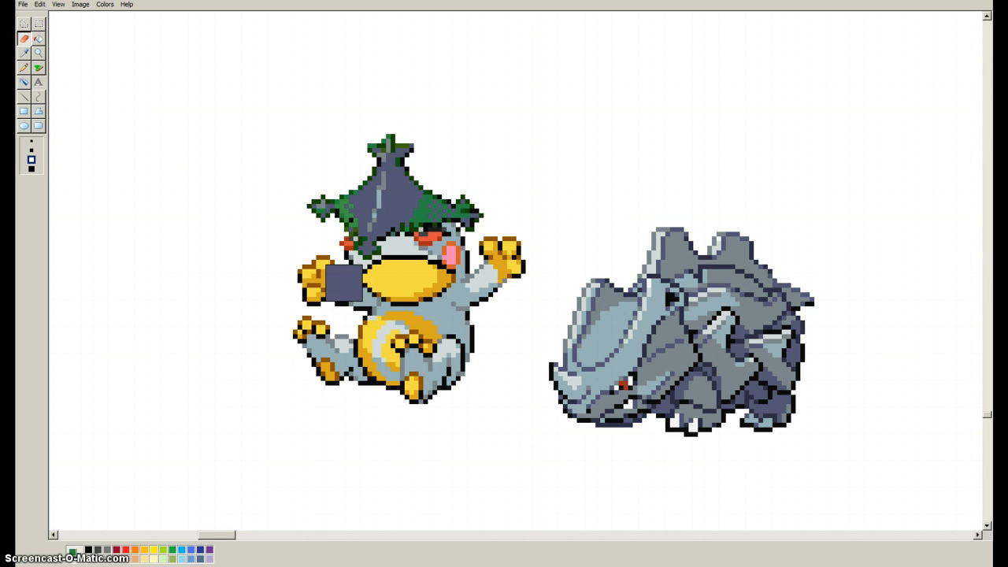
key("ctrl+z")
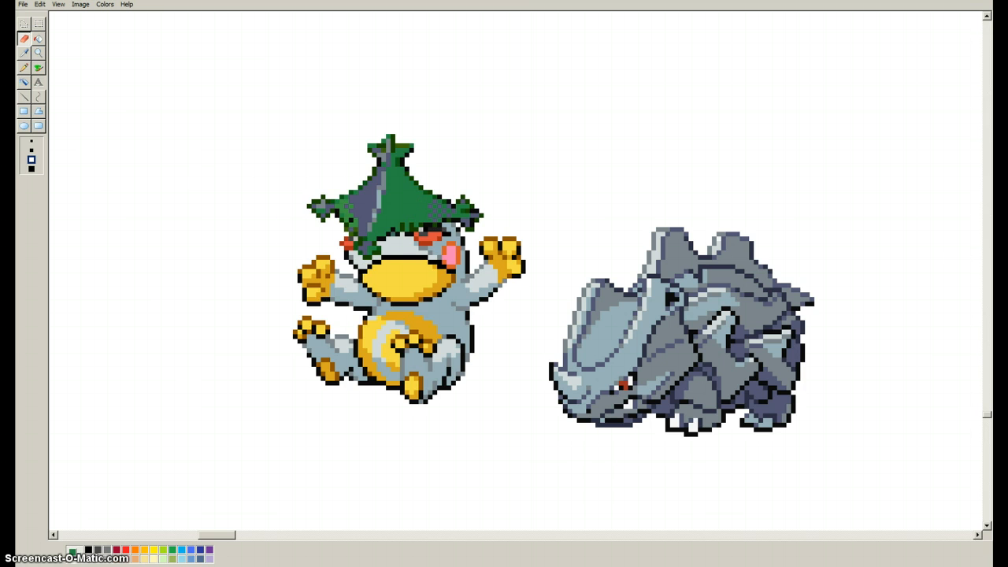
Replace the hat's main dark green with the rhino's darkest navy outline color.
left_click(24, 53)
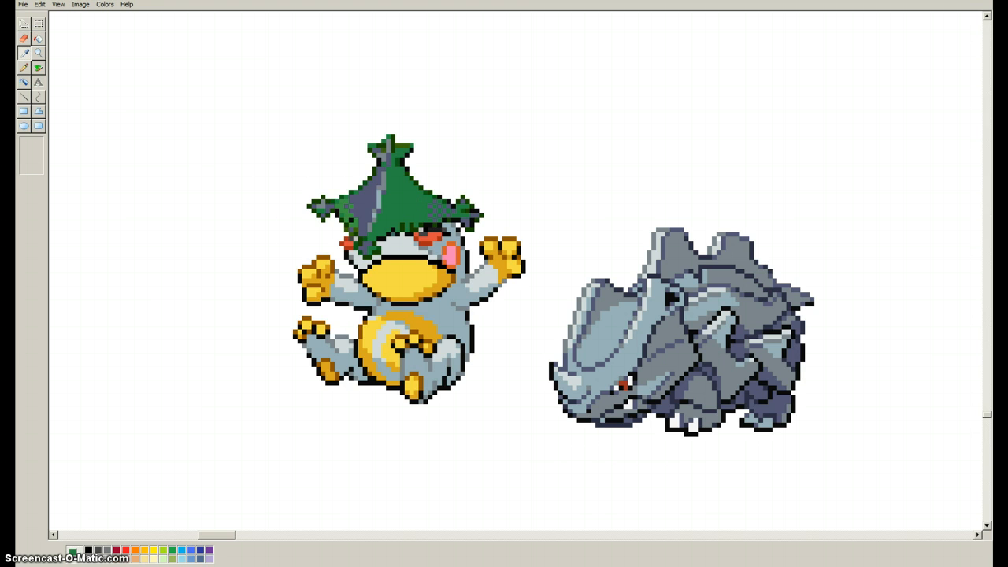
left_click(768, 325)
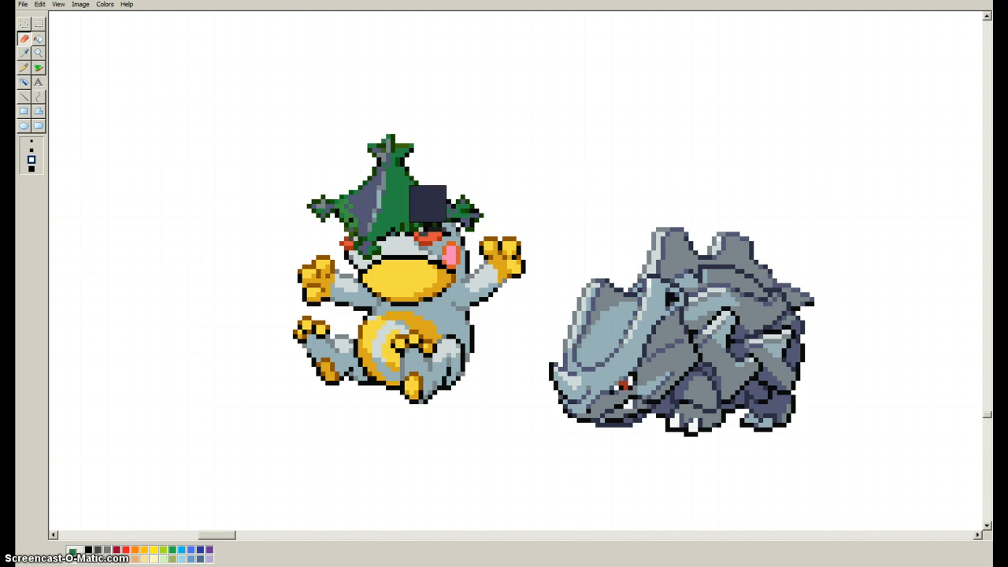
mouse_move(437, 129)
left_mouse_down()
mouse_move(340, 278)
mouse_move(446, 165)
mouse_move(233, 189)
mouse_move(507, 181)
mouse_move(451, 208)
left_mouse_up()
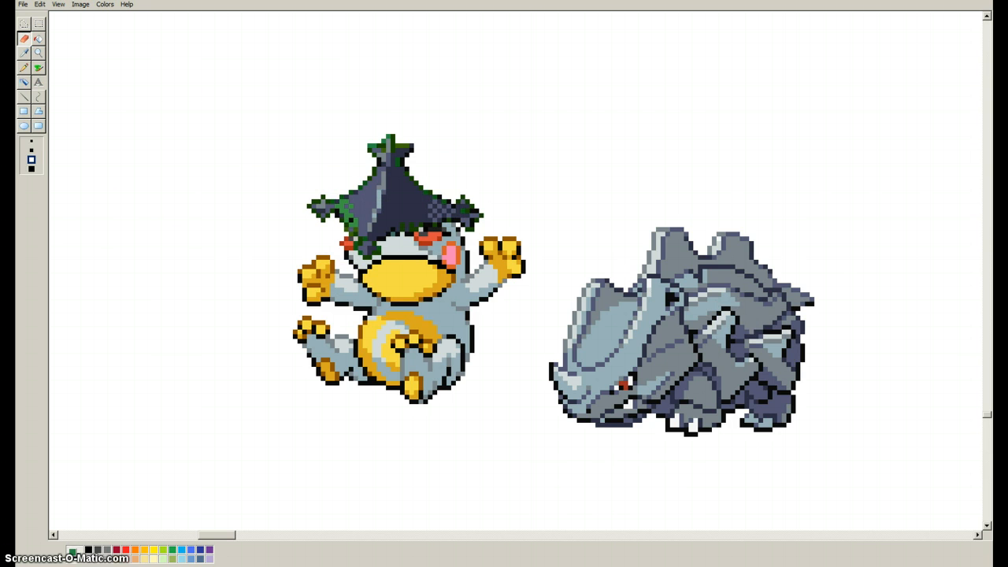
left_click(24, 53)
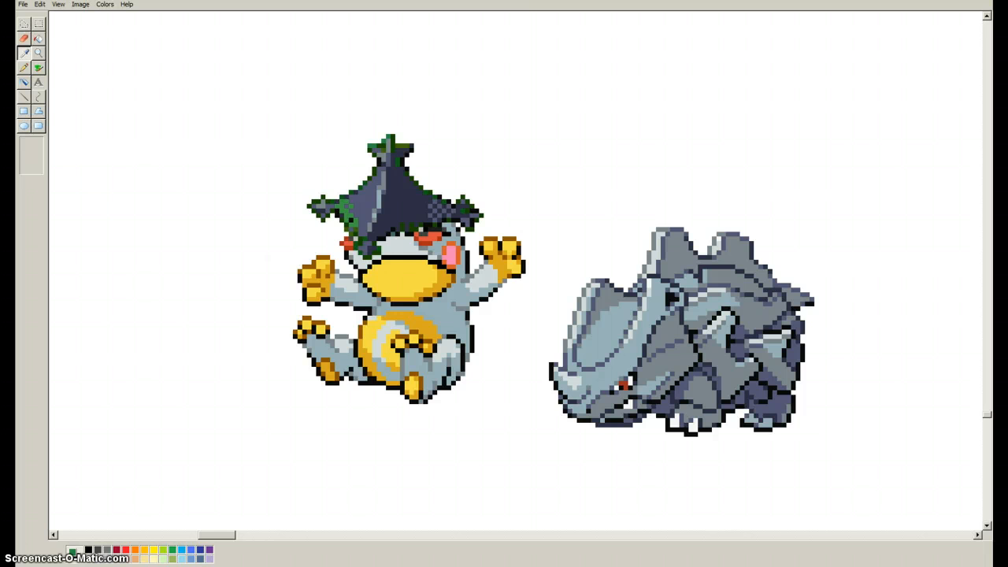
Replace the remaining dark green shading near the hat's points and edges with the rhino's dark navy.
right_click(749, 246)
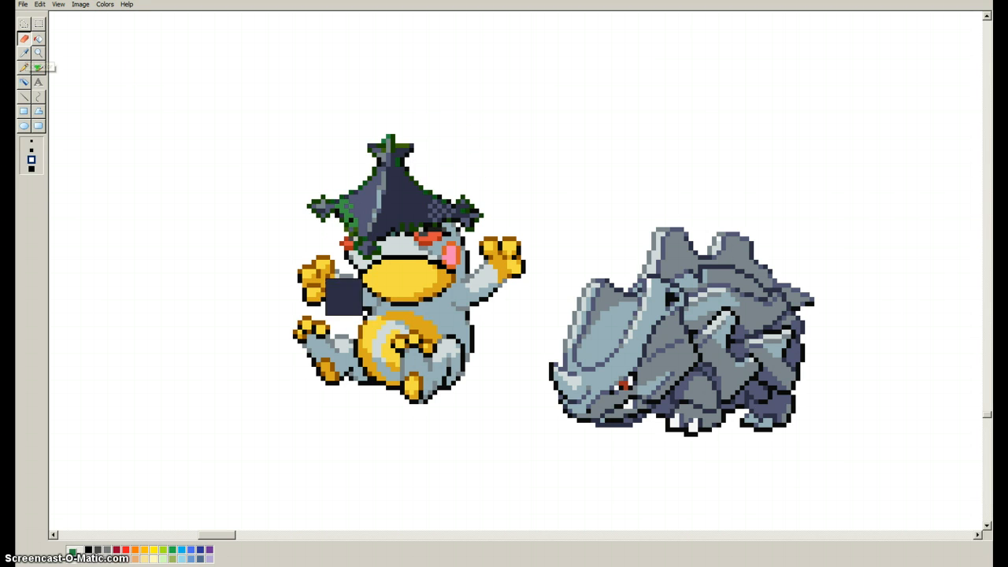
left_click(24, 53)
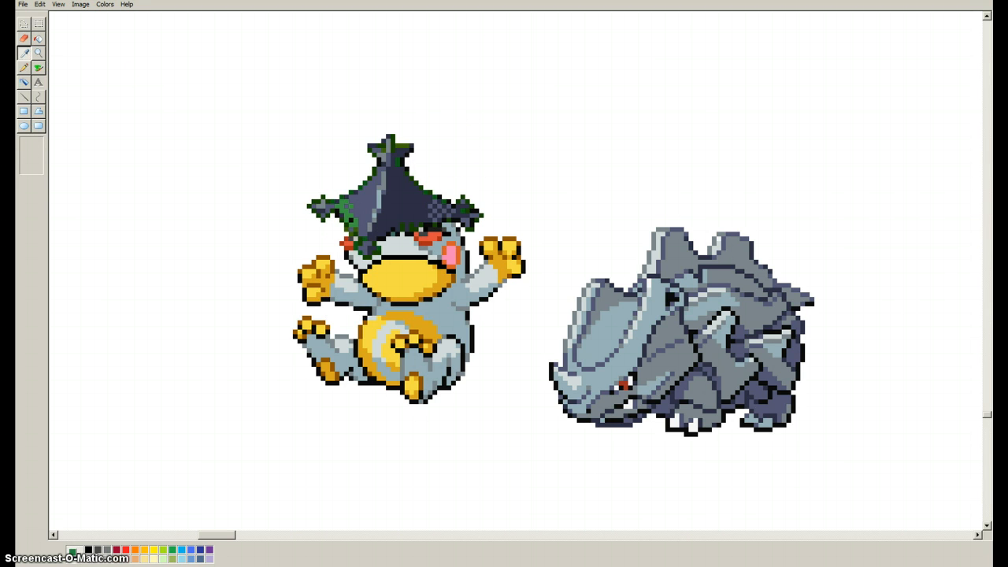
left_click(398, 161)
right_click(409, 145)
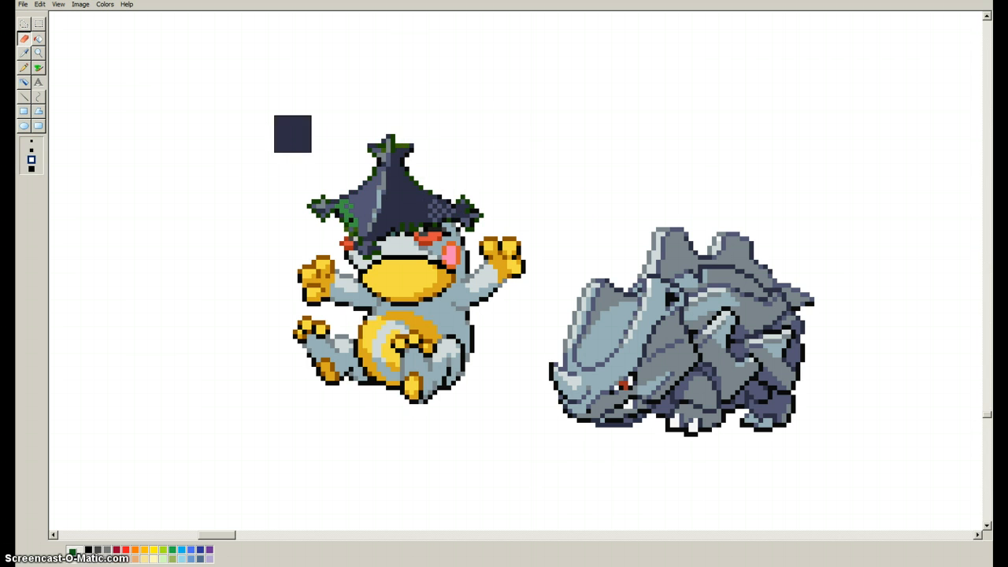
Fill the leftover bright green patches on the hat's left side with its slate purple.
left_click(24, 53)
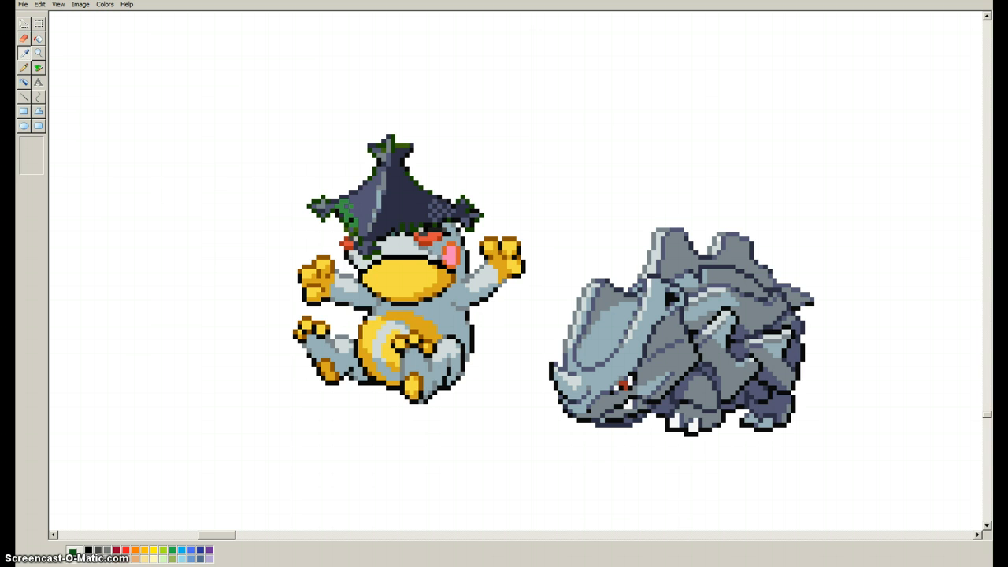
left_click(348, 211)
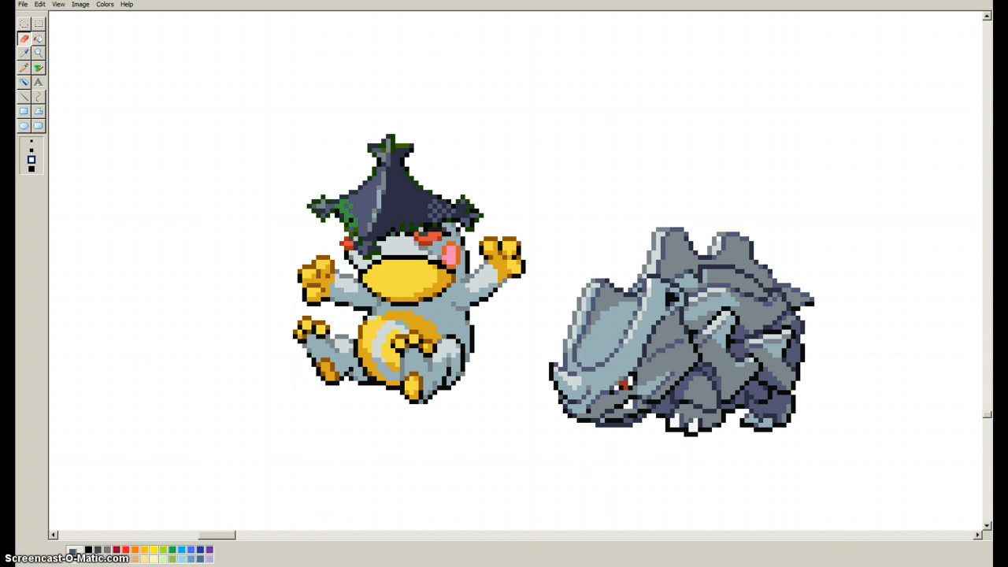
left_click(39, 38)
left_click(345, 211)
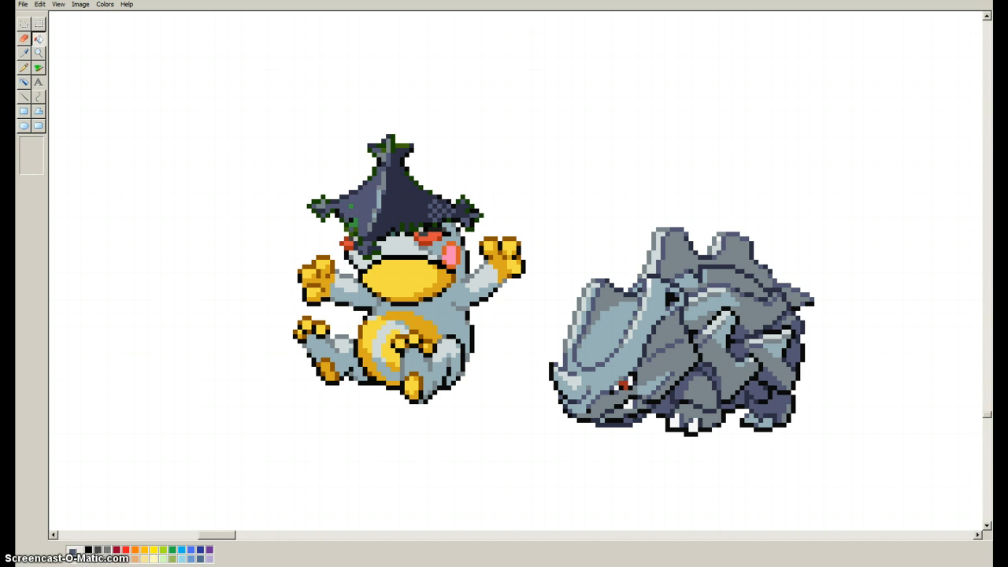
left_click(353, 222)
scroll(515, 270, "up", 2)
scroll(515, 271, "down", 3)
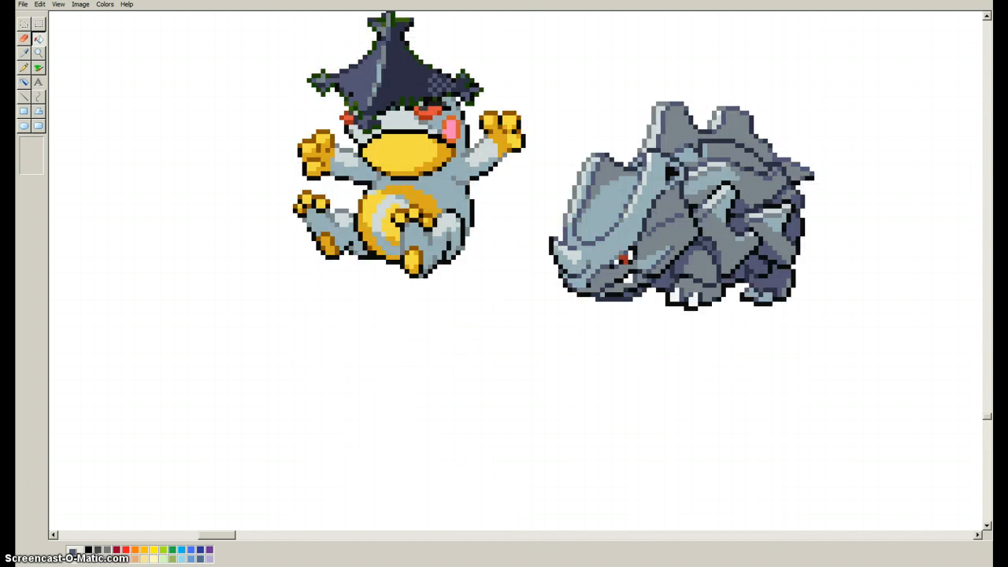
scroll(515, 270, "up", 1)
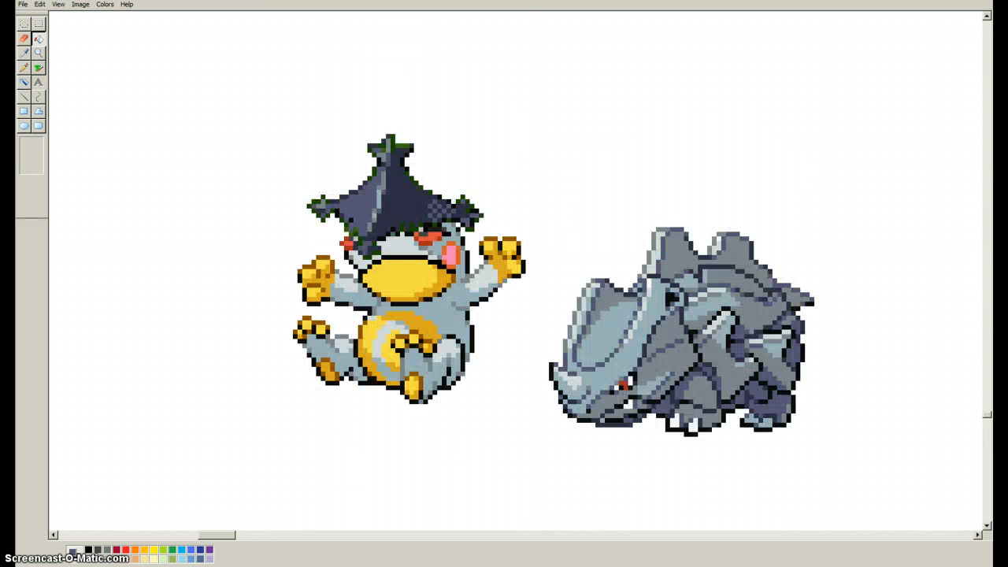
Select the creature sprite and shift it slightly, and fill the stray navy vertical line beside it with white.
left_click_drag(244, 80, 511, 441)
key("Escape")
left_click_drag(537, 115, 545, 265)
left_click_drag(526, 78, 218, 483)
left_click_drag(410, 276, 406, 182)
scroll(477, 257, "down", 10)
scroll(463, 281, "up", 8)
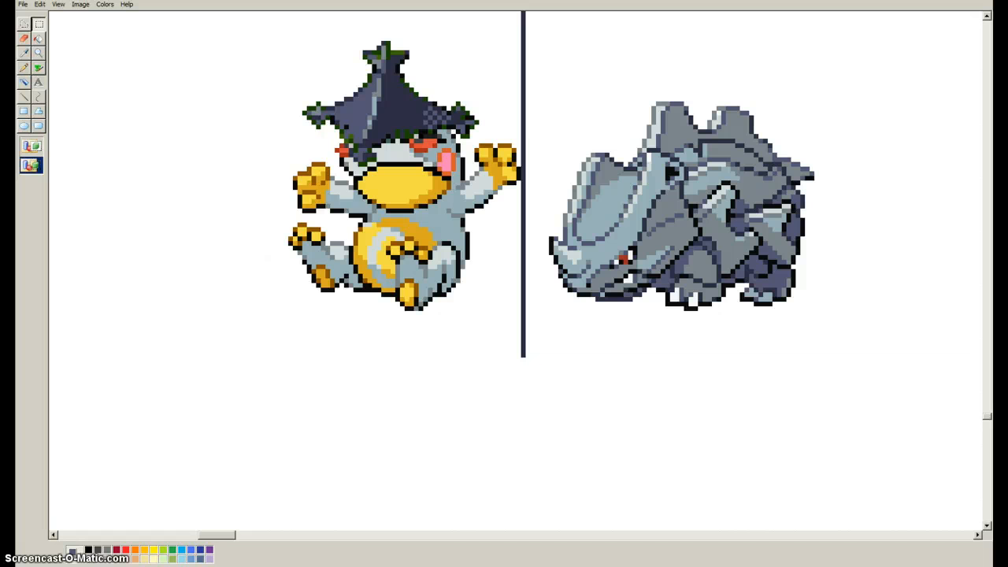
left_click_drag(566, 399, 630, 419)
left_click(39, 39)
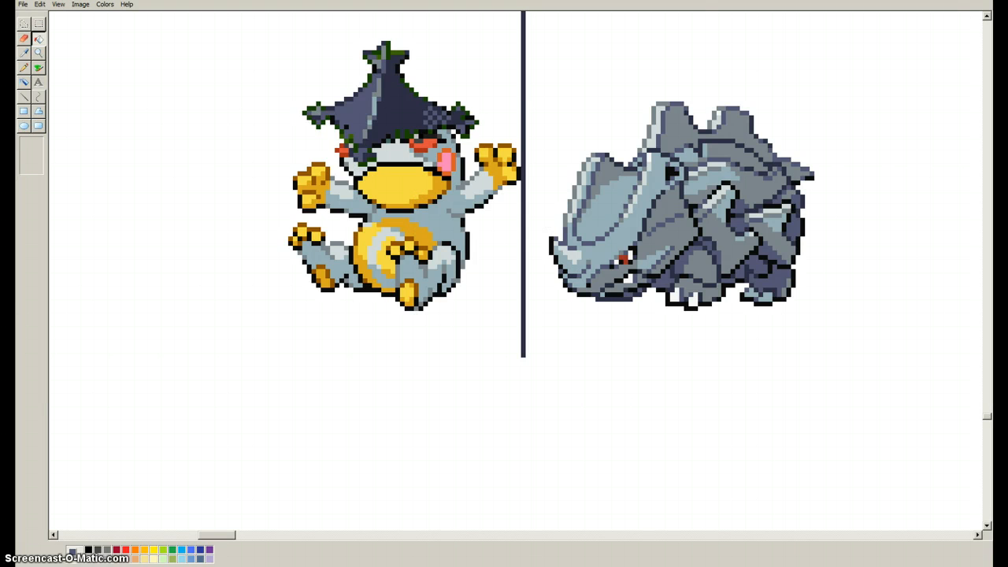
right_click(523, 197)
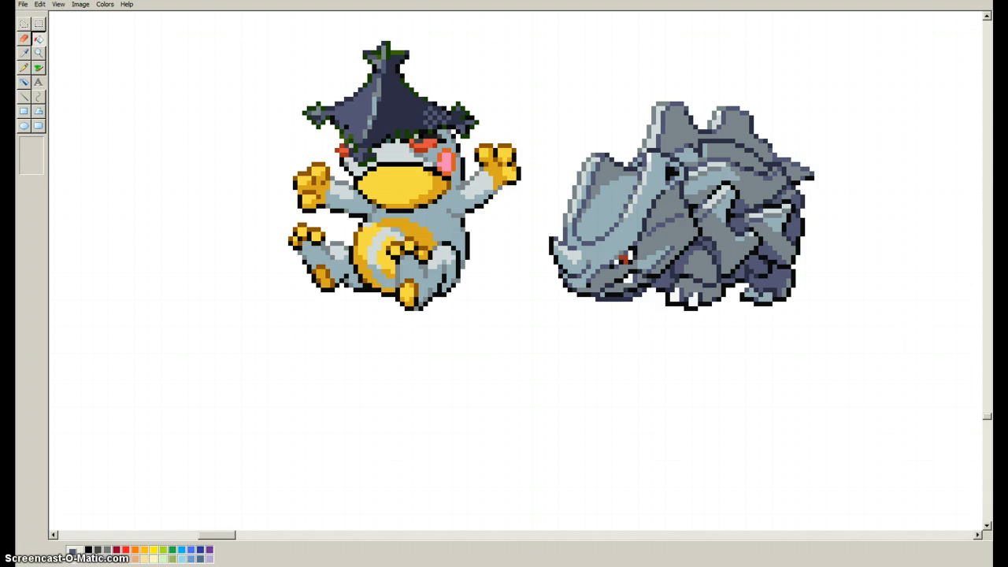
Select the whole creature sprite and move it down into the empty canvas area away from the rhino.
left_click(39, 24)
left_click_drag(208, 17, 533, 333)
mouse_move(402, 181)
left_mouse_down()
mouse_move(555, 285)
mouse_move(493, 298)
mouse_move(489, 275)
left_mouse_up()
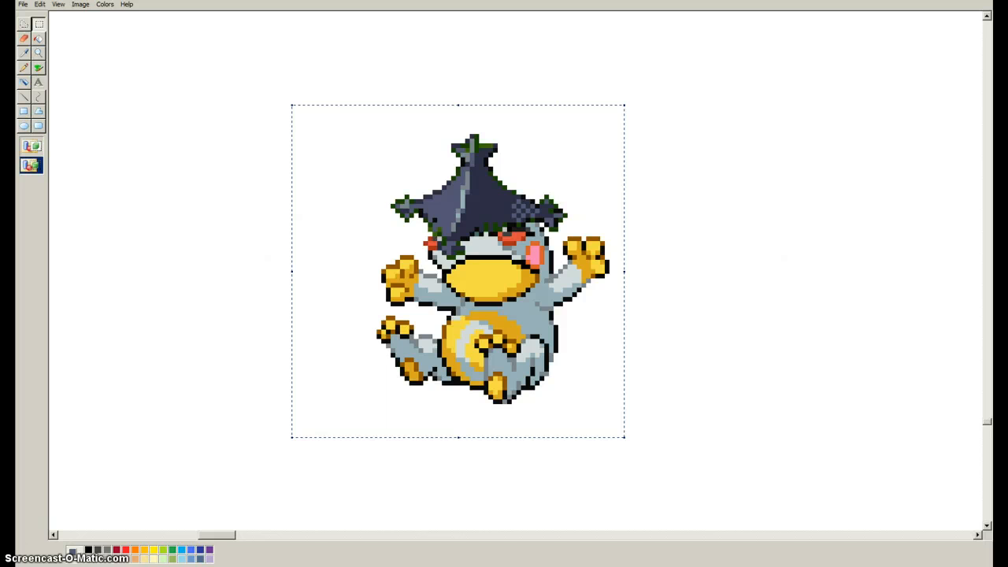